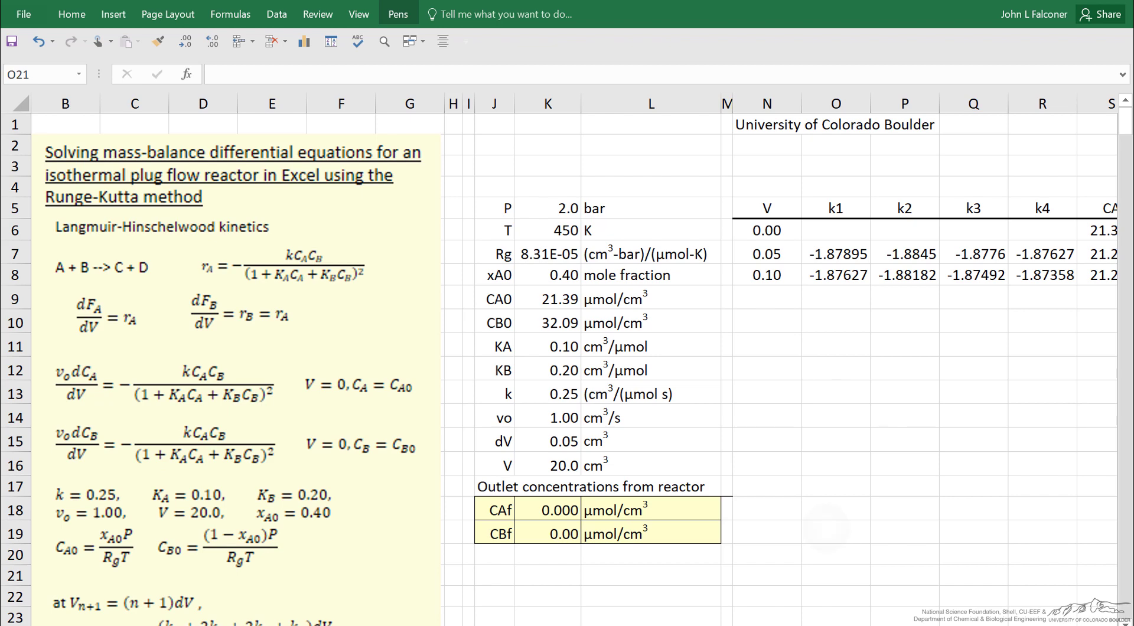
- Examine the full set of reactor mass-balance and Runge-Kutta equations in the notes, down to the k4 expression
scroll(567, 366, "down", 3)
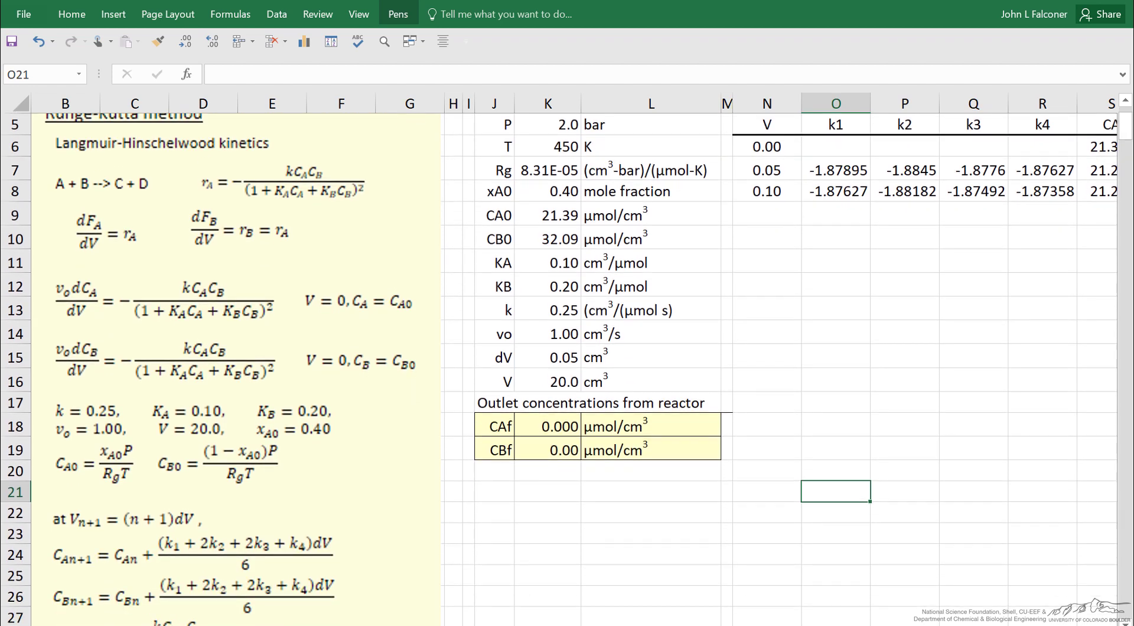
scroll(567, 366, "down", 1)
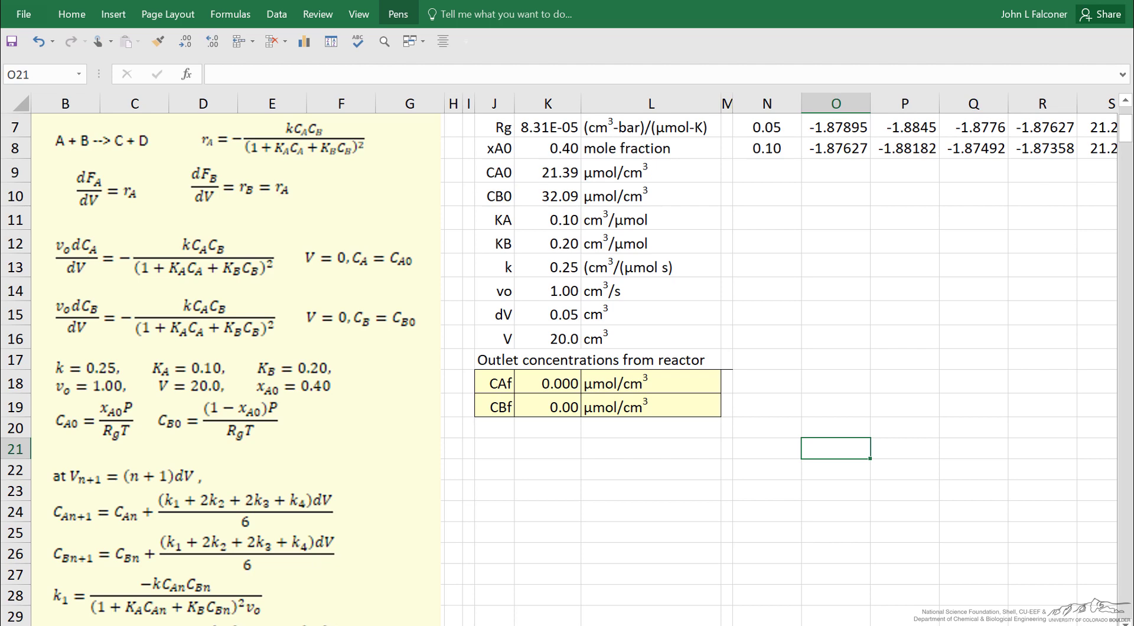
scroll(559, 369, "down", 2)
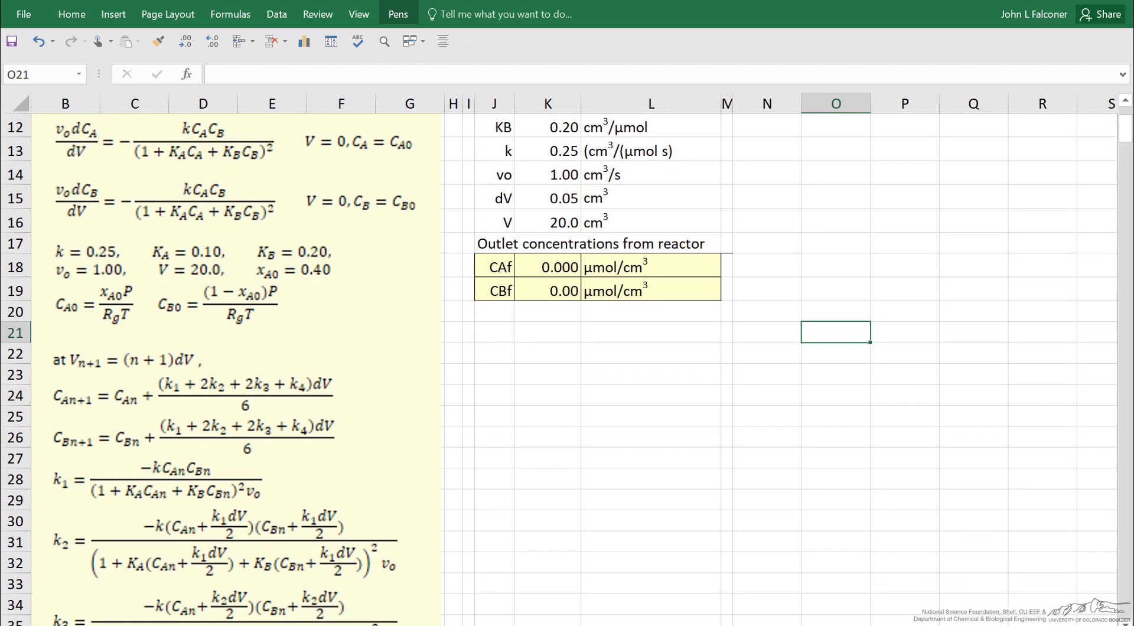
scroll(559, 368, "down", 1)
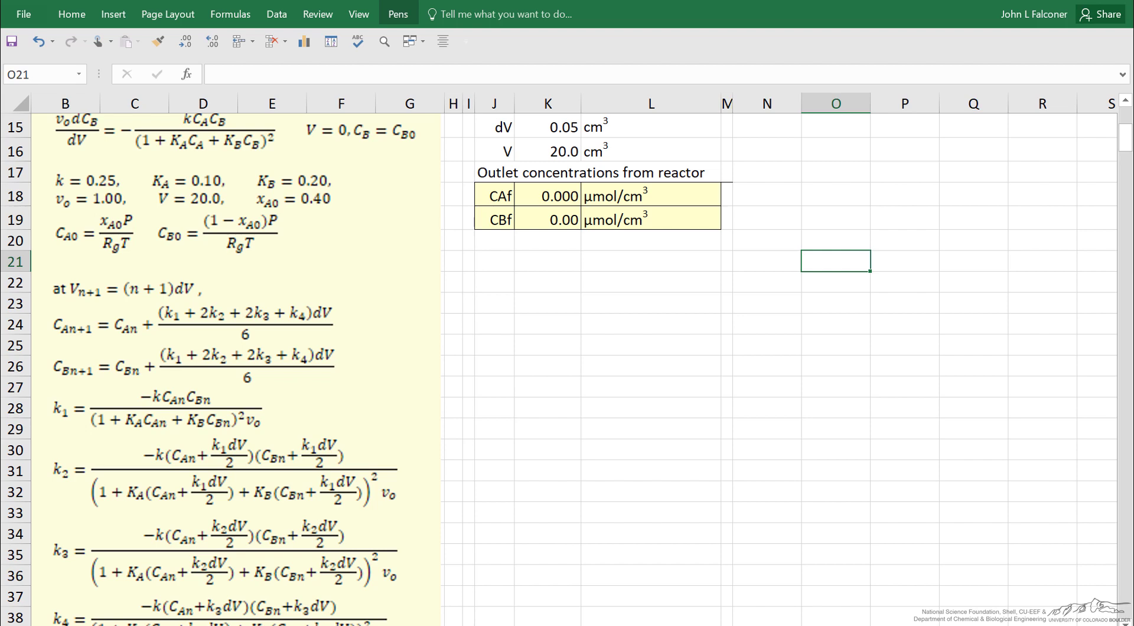
scroll(559, 367, "down", 2)
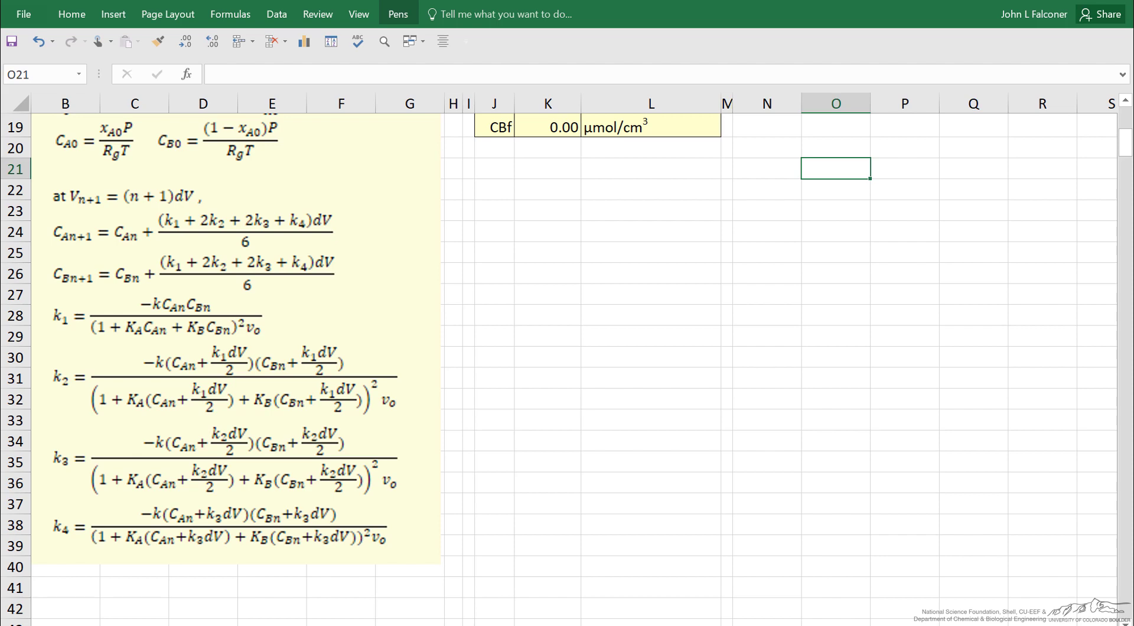
scroll(567, 366, "up", 2)
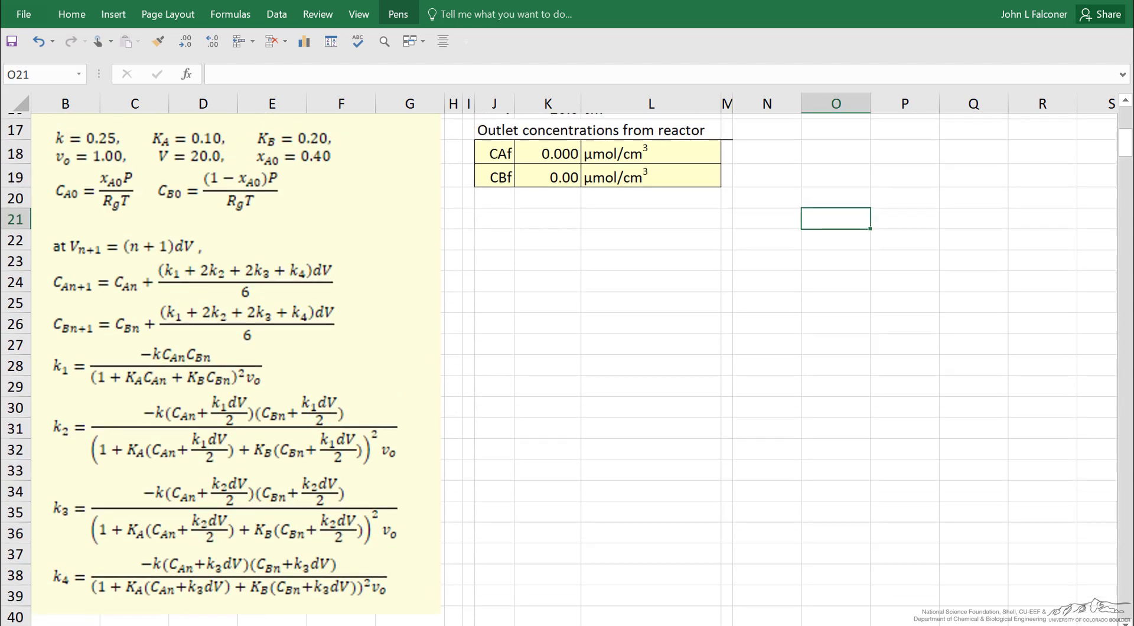
scroll(567, 366, "down", 1)
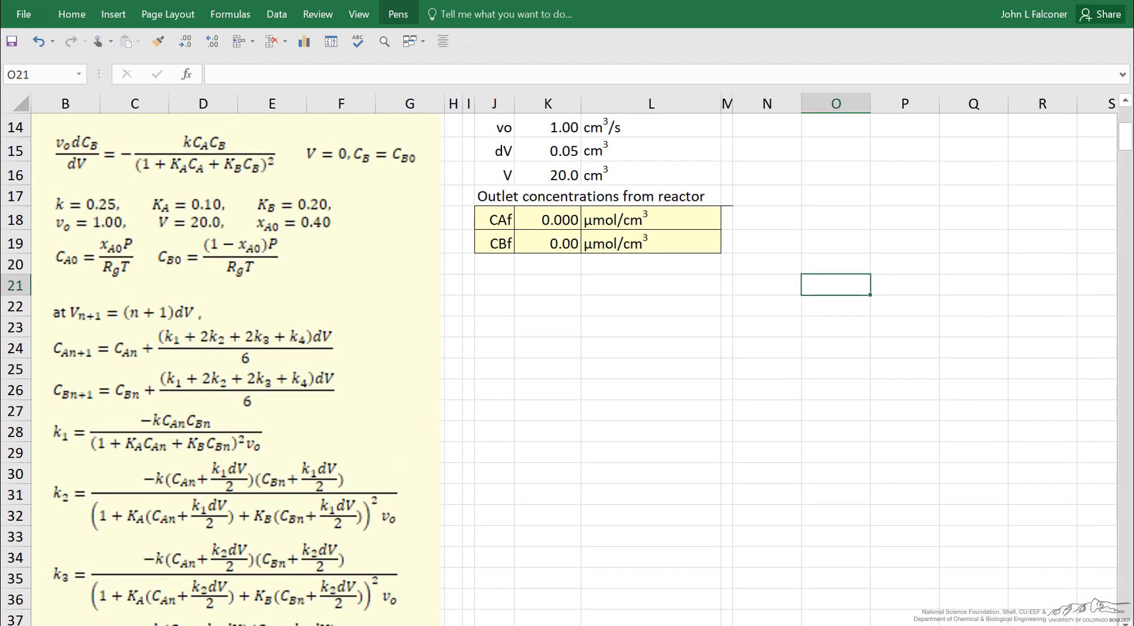
scroll(566, 366, "up", 1)
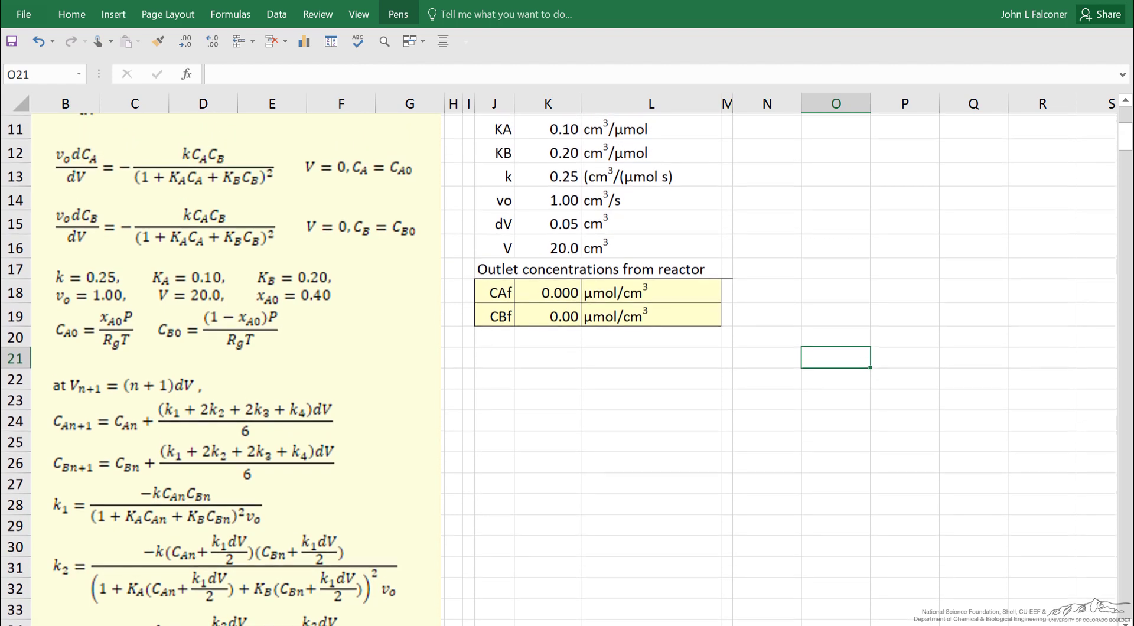
scroll(567, 367, "up", 1)
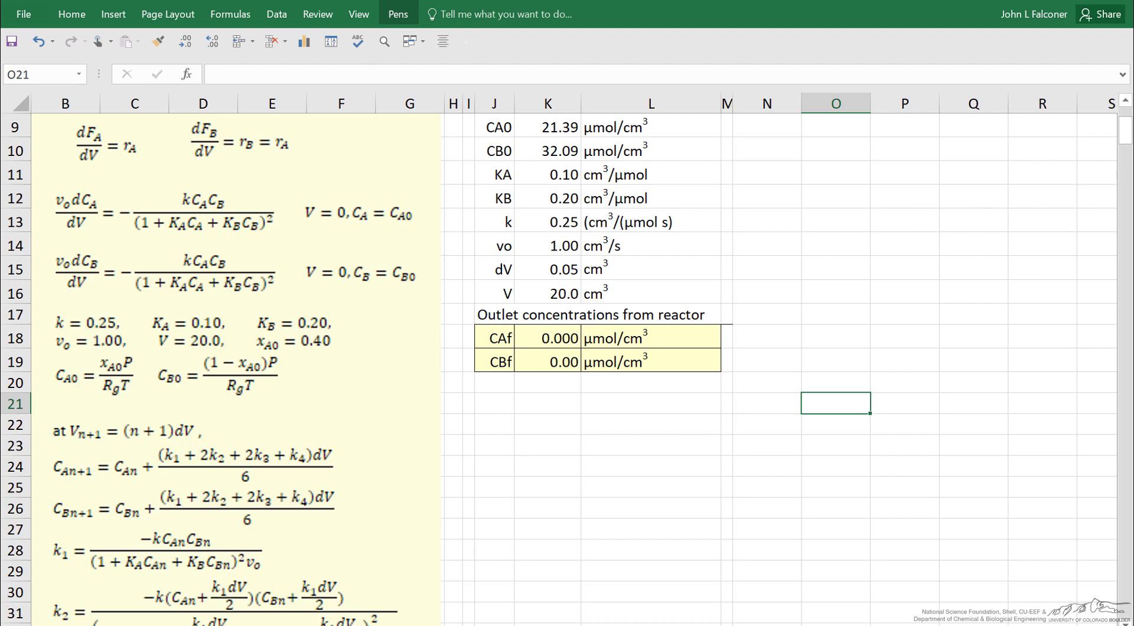
scroll(591, 354, "up", 3)
- Review the parameter labels, values and units in J5:L16 and the outlet concentration cells K18:K19
left_click(495, 510)
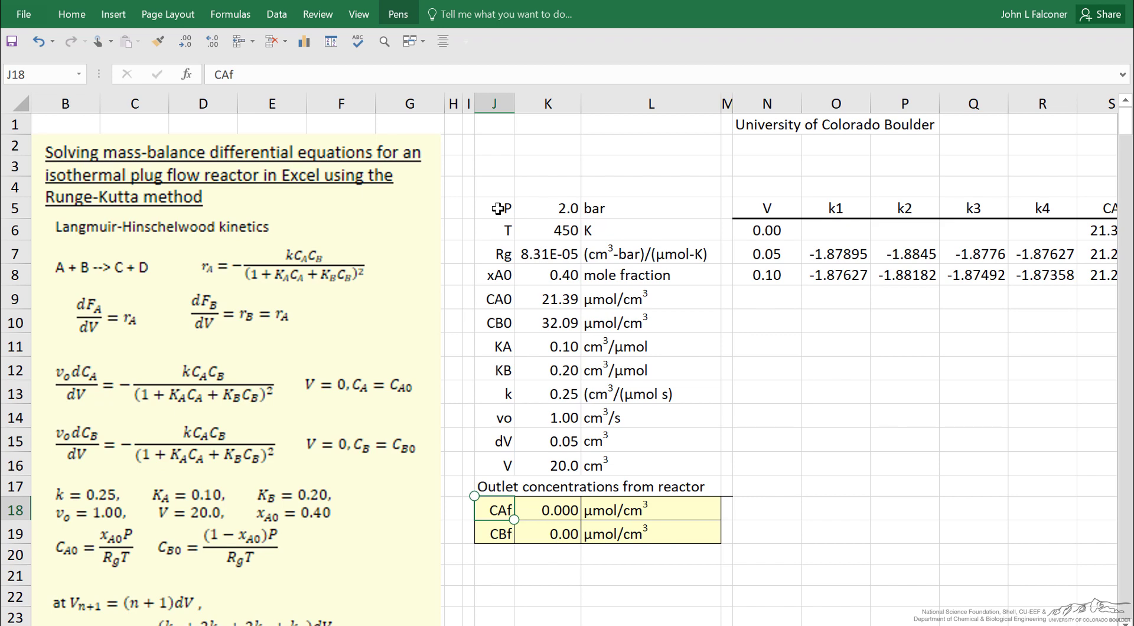
left_click_drag(497, 208, 496, 280)
left_click_drag(491, 331, 497, 466)
left_click_drag(560, 208, 547, 465)
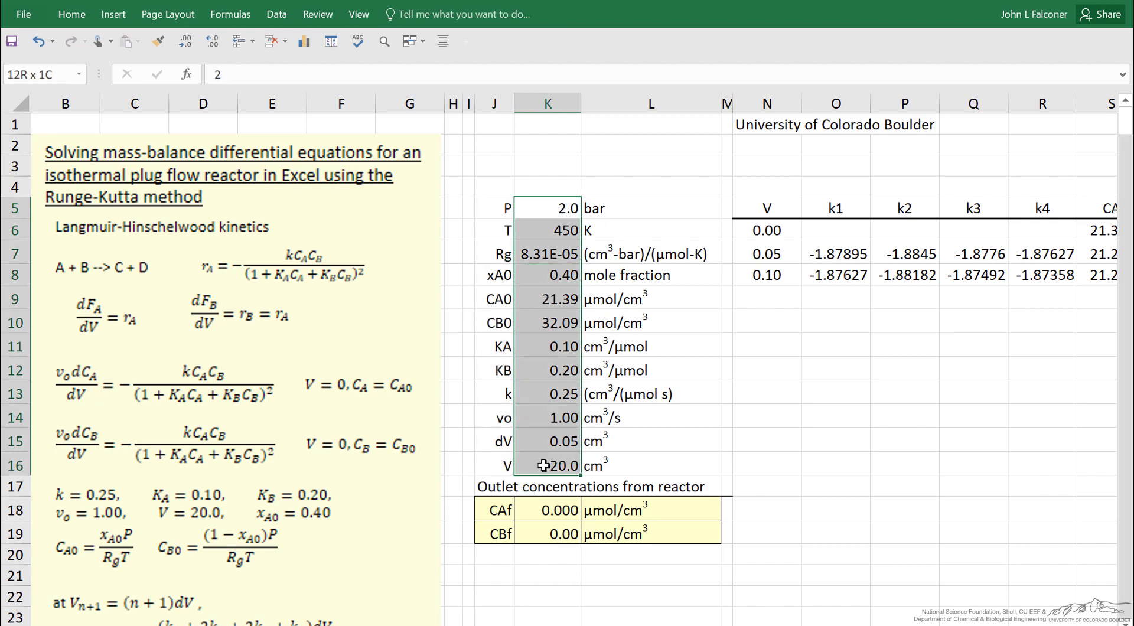
left_click(551, 448)
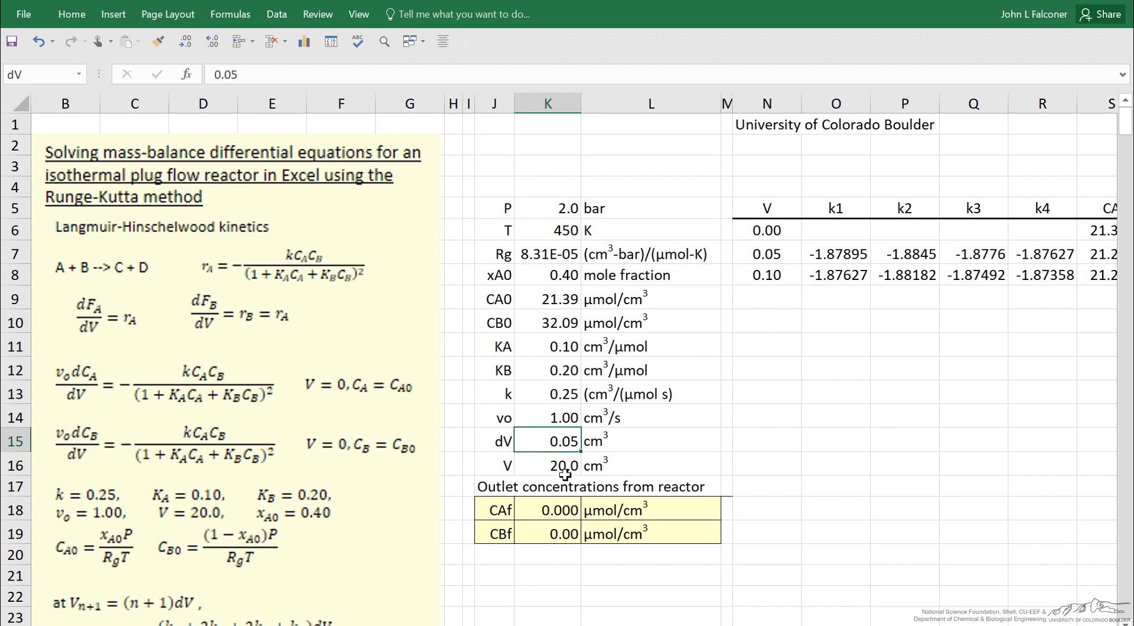
left_click(565, 473)
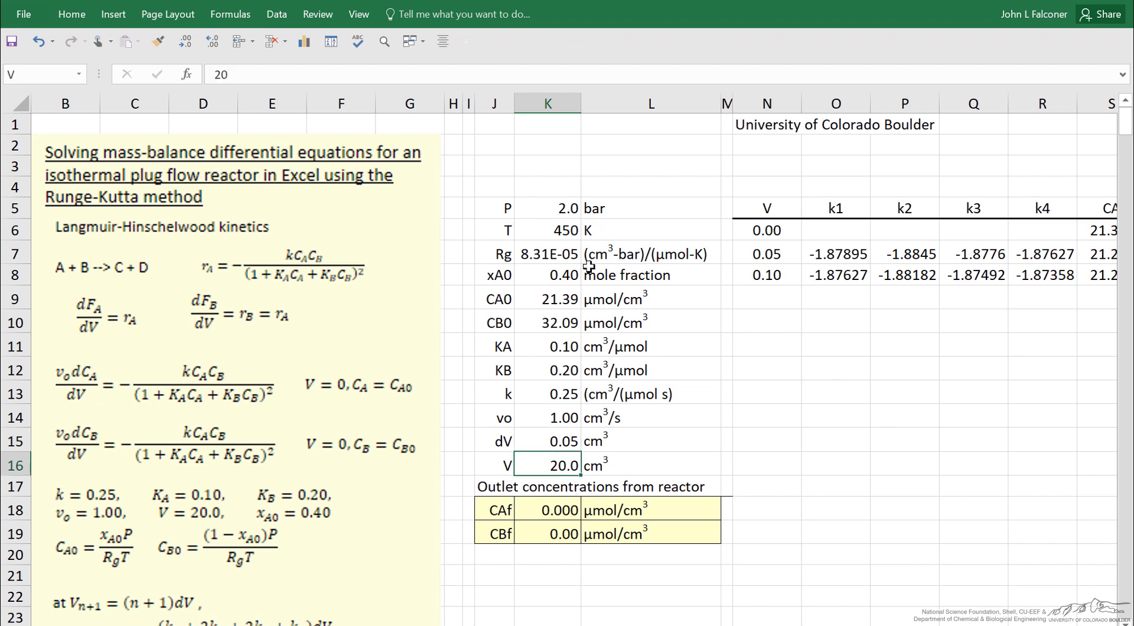
left_click_drag(601, 215, 596, 462)
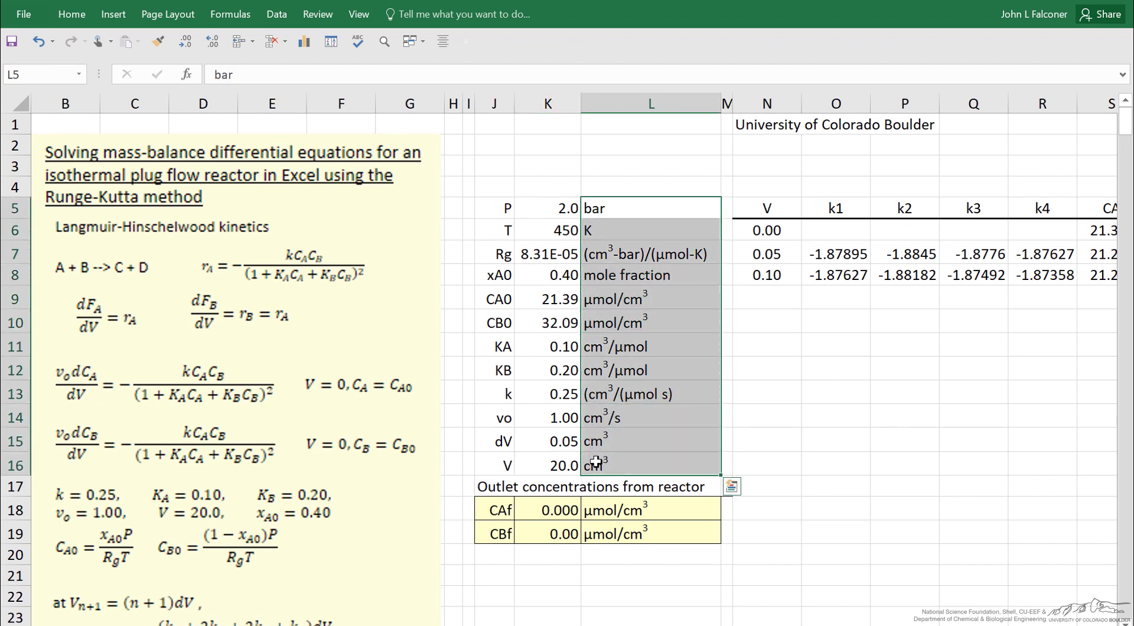
left_click(547, 173)
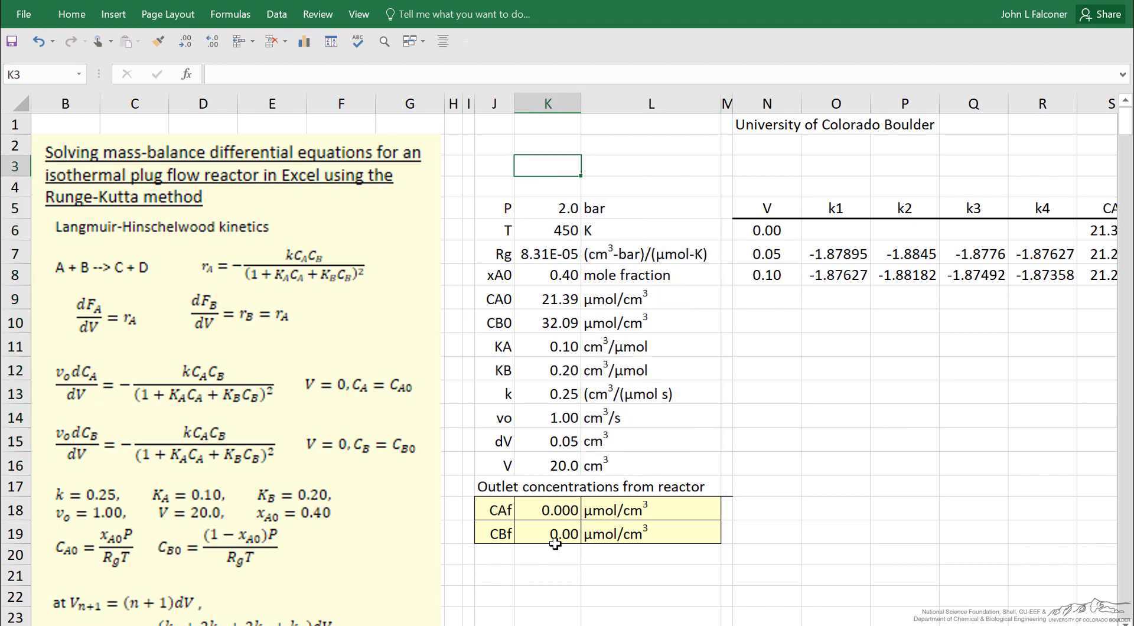
left_click_drag(558, 511, 562, 531)
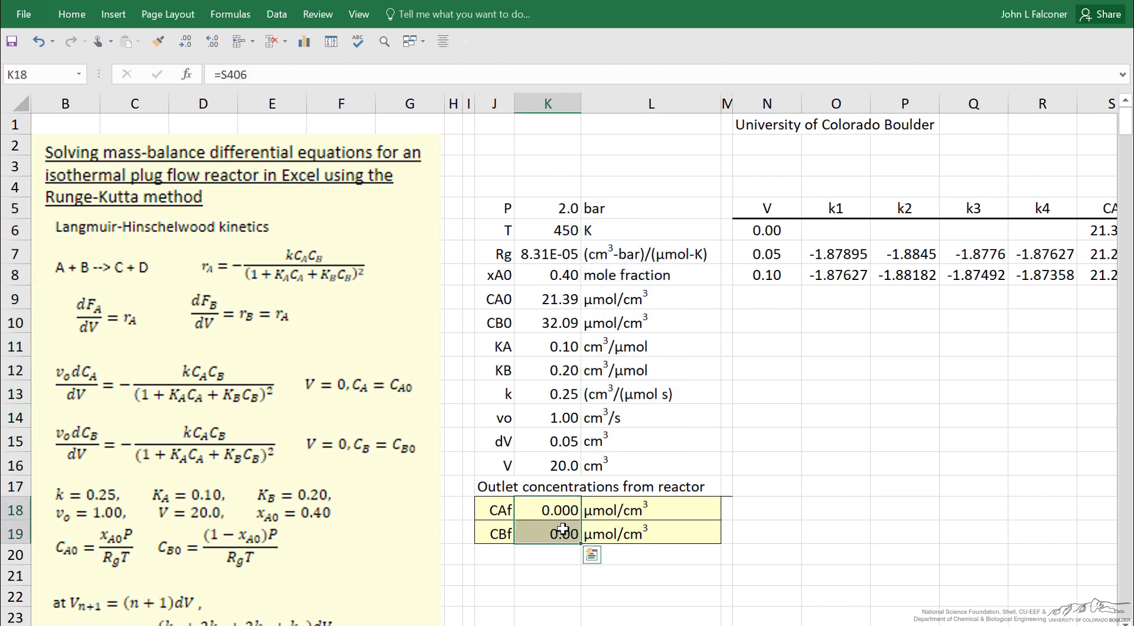
- Inspect the initial V, CA and CB cells in row 6, their source values CA0 and CB0, and the CA and CB formulas in row 7
left_click(767, 371)
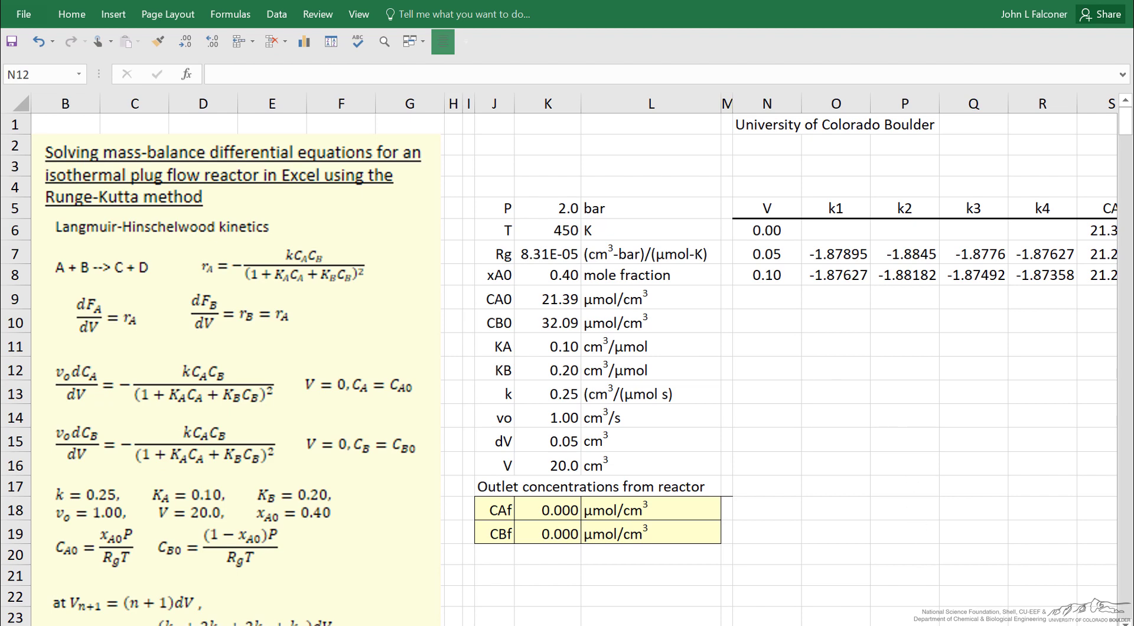
scroll(1045, 619, "right", 2)
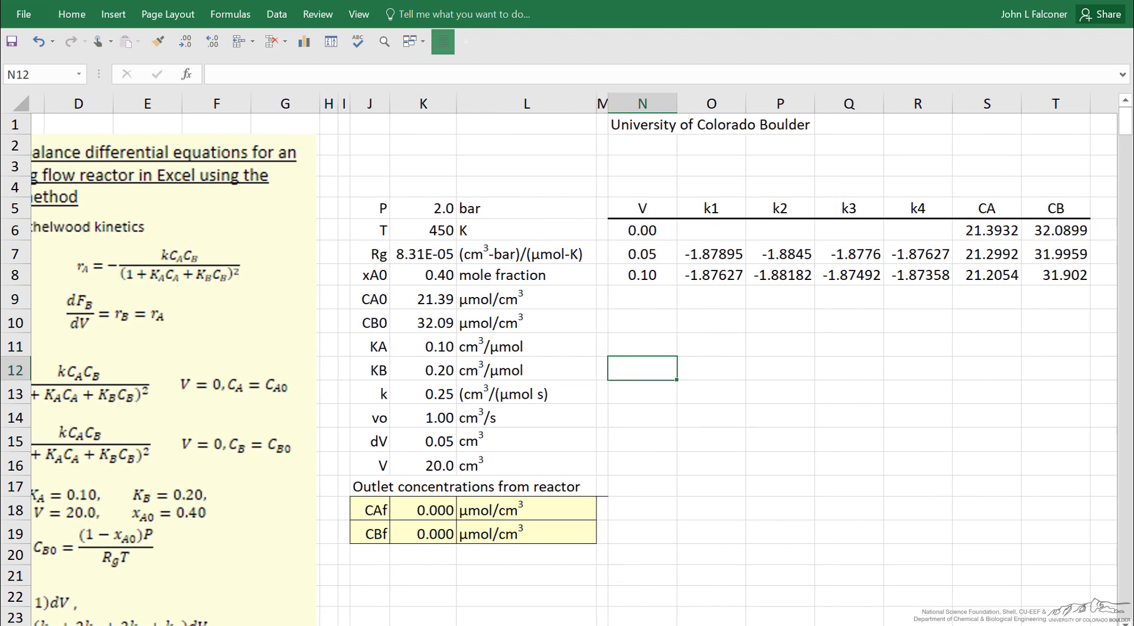
left_click(643, 229)
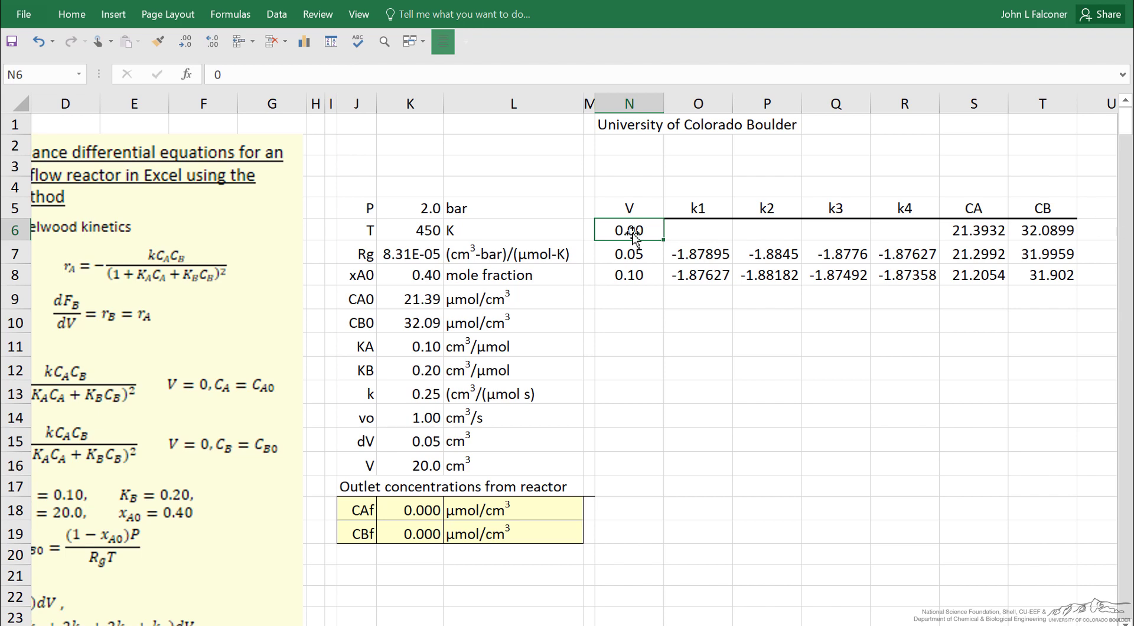
left_click_drag(431, 300, 428, 315)
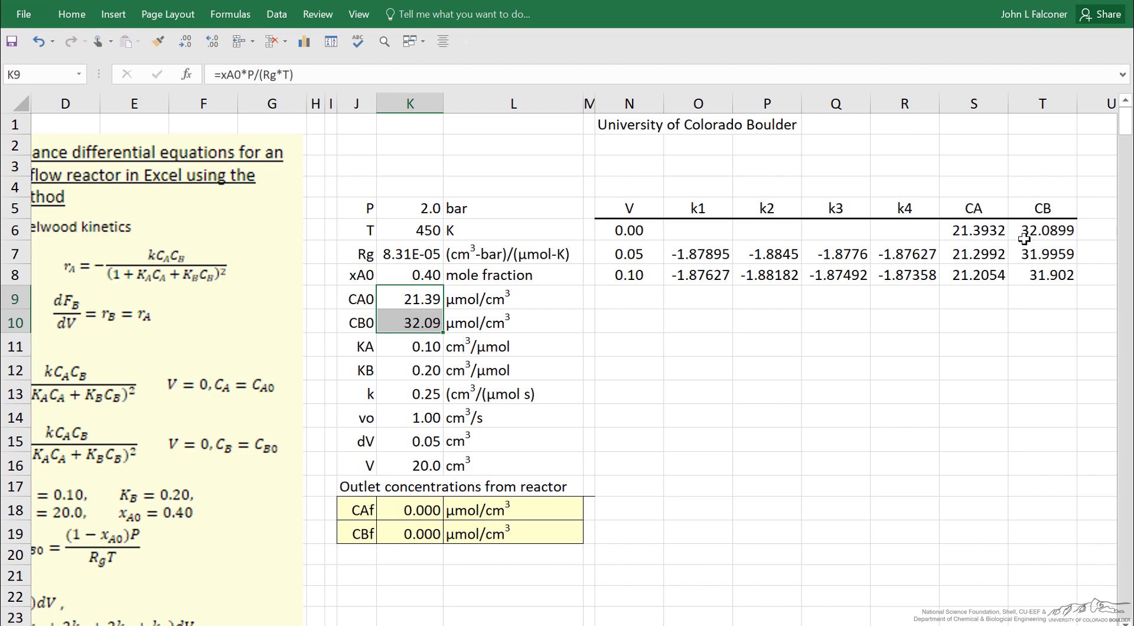
left_click(996, 239)
left_click(1057, 235)
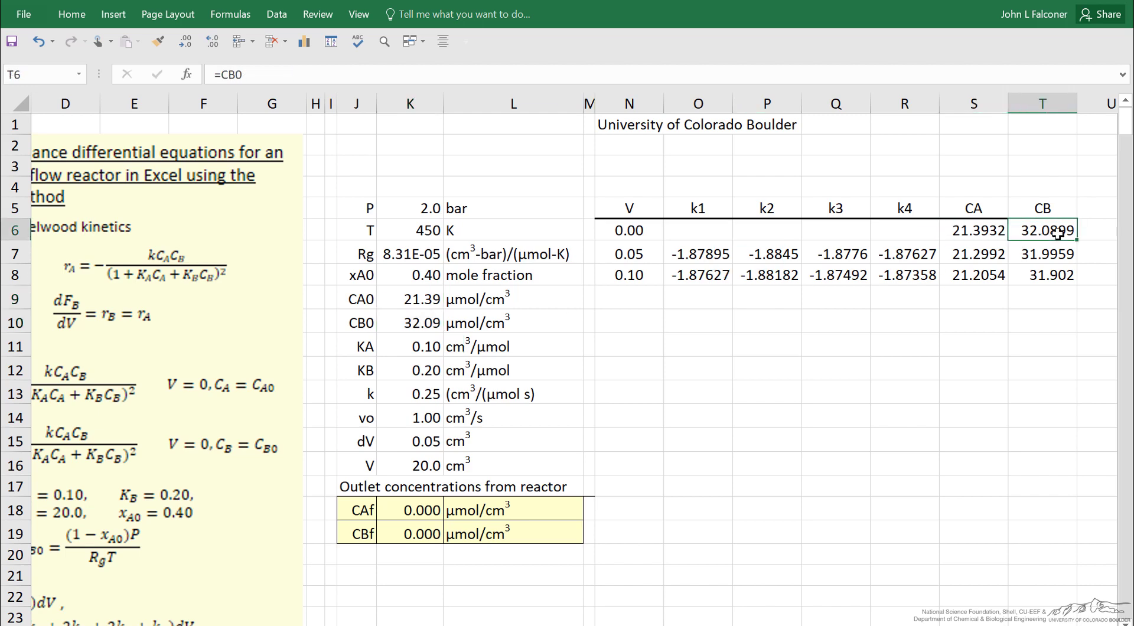
left_click(980, 257)
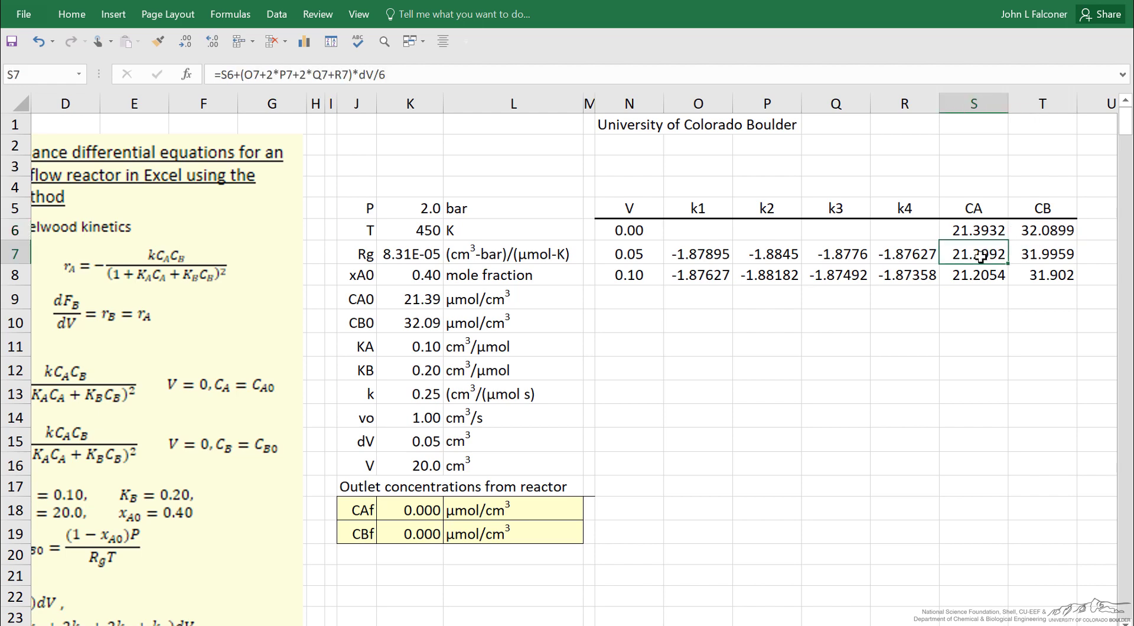
left_click(979, 230)
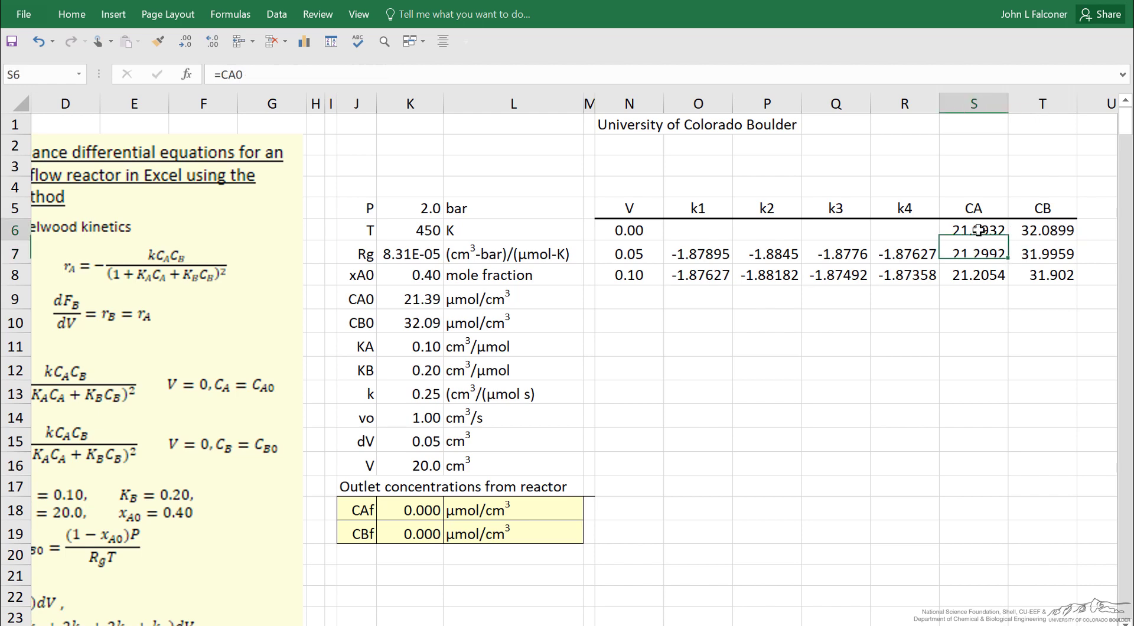
left_click(1035, 258)
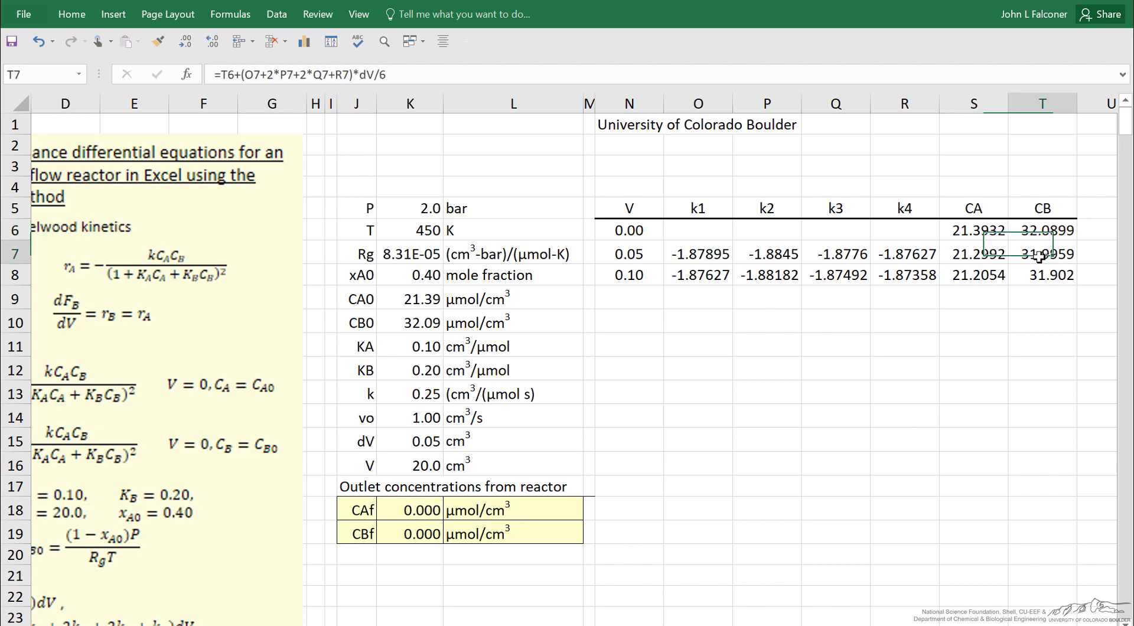
left_click(1047, 230)
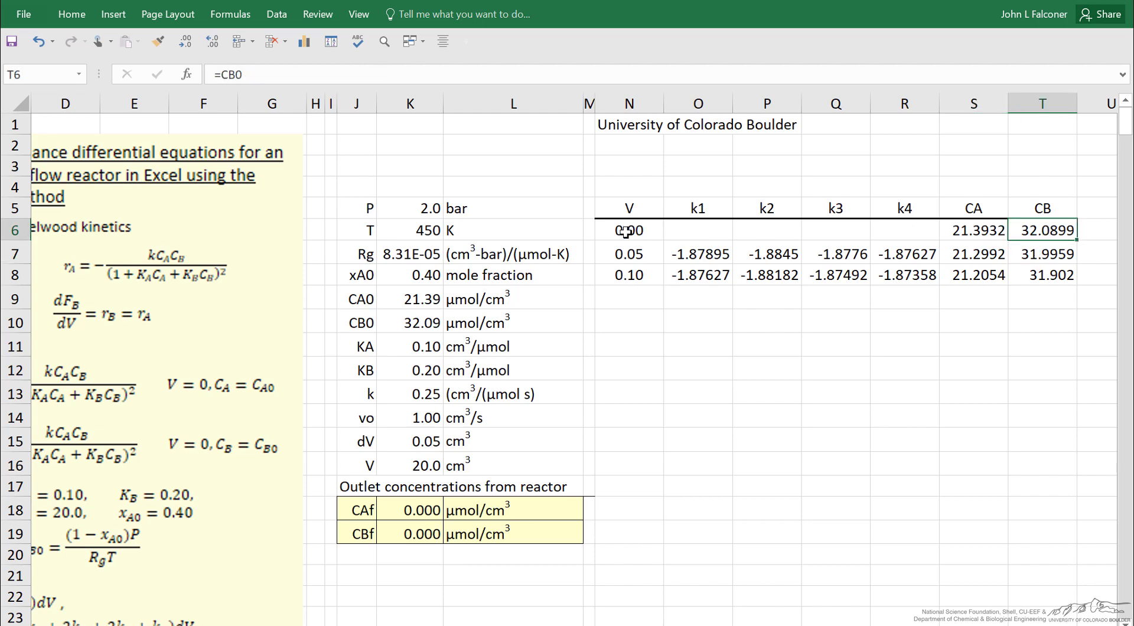
- Extend the V series down column N in 0.05 increments, starting from the first two values in N6:N7
left_click_drag(631, 232, 630, 244)
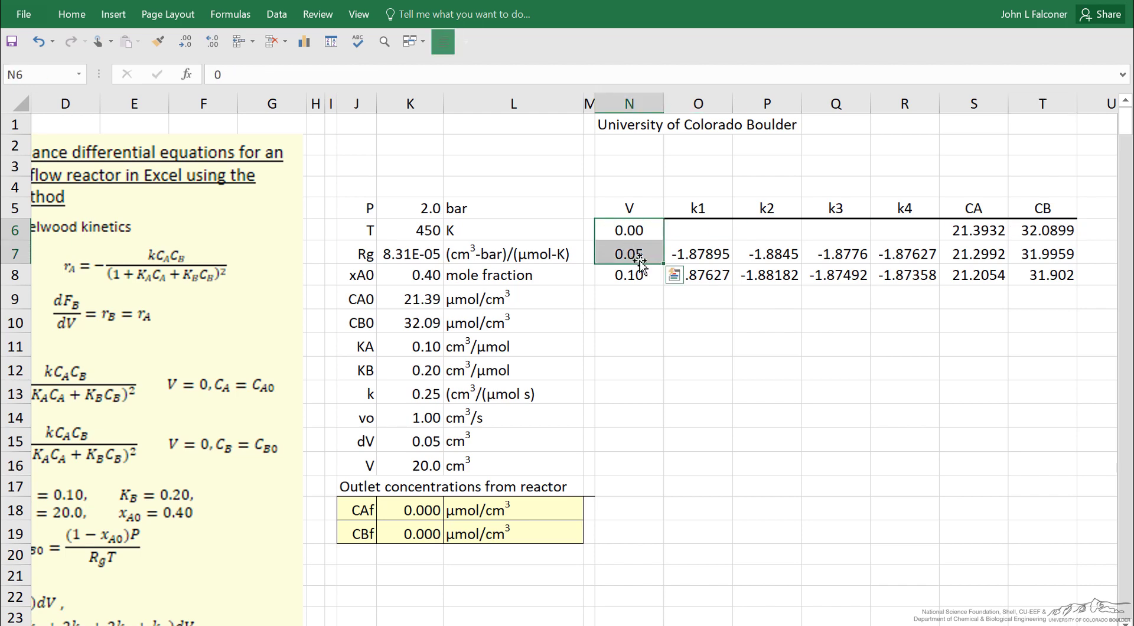
left_click_drag(631, 232, 664, 594)
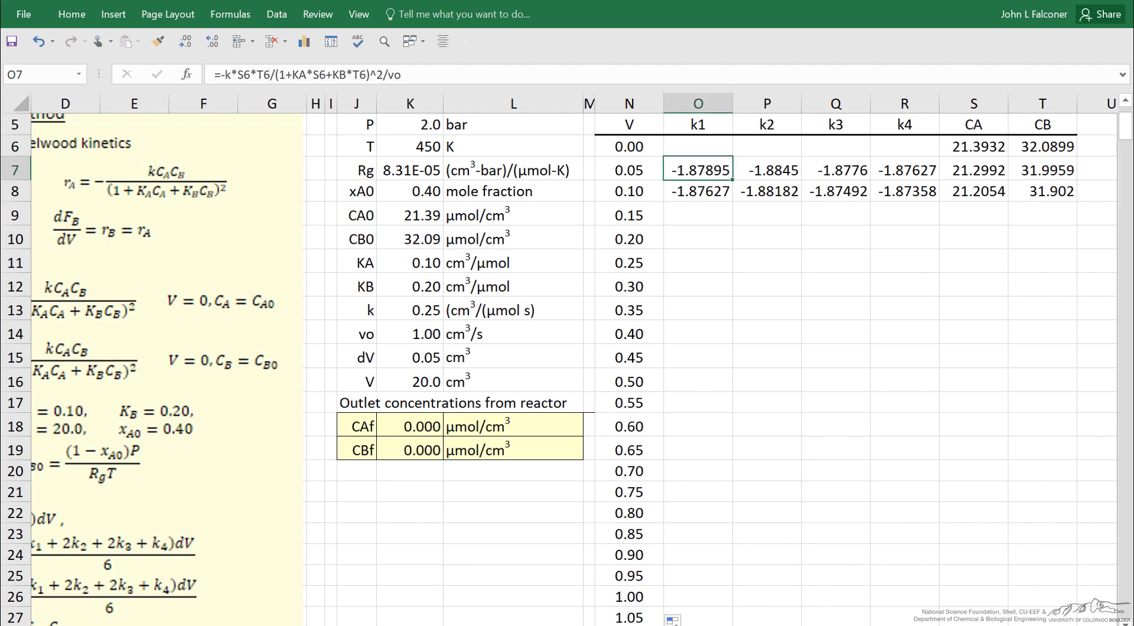
- Compare the k1 formula in O7 with the k1 equation in the notes and check the defined name of pressure cell K5
scroll(512, 595, "left", 3)
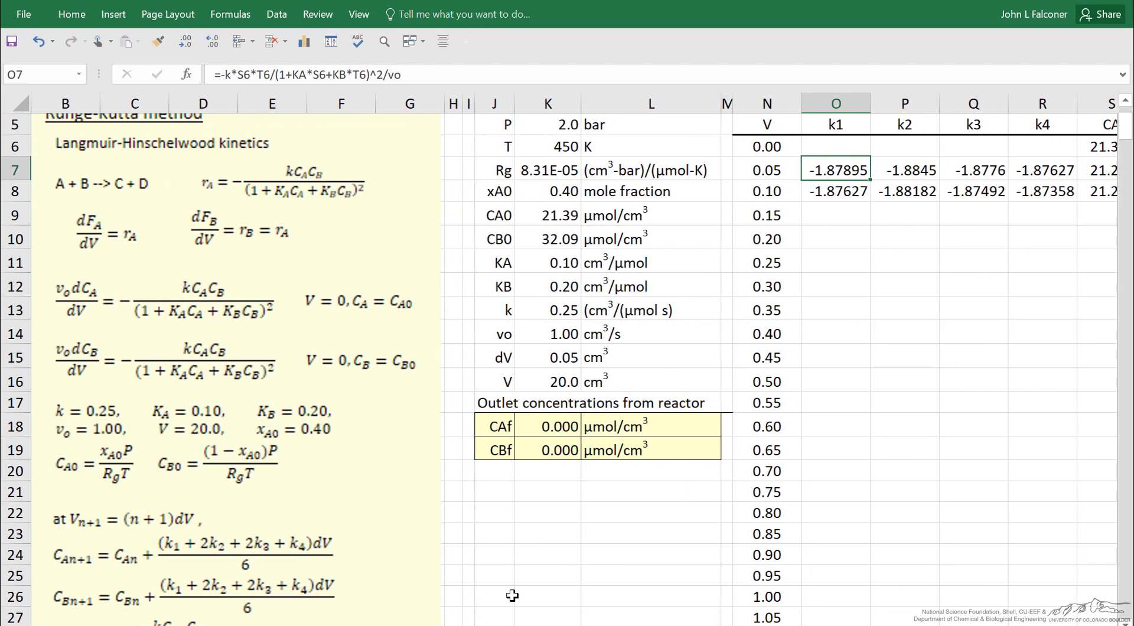
scroll(480, 555, "down", 2)
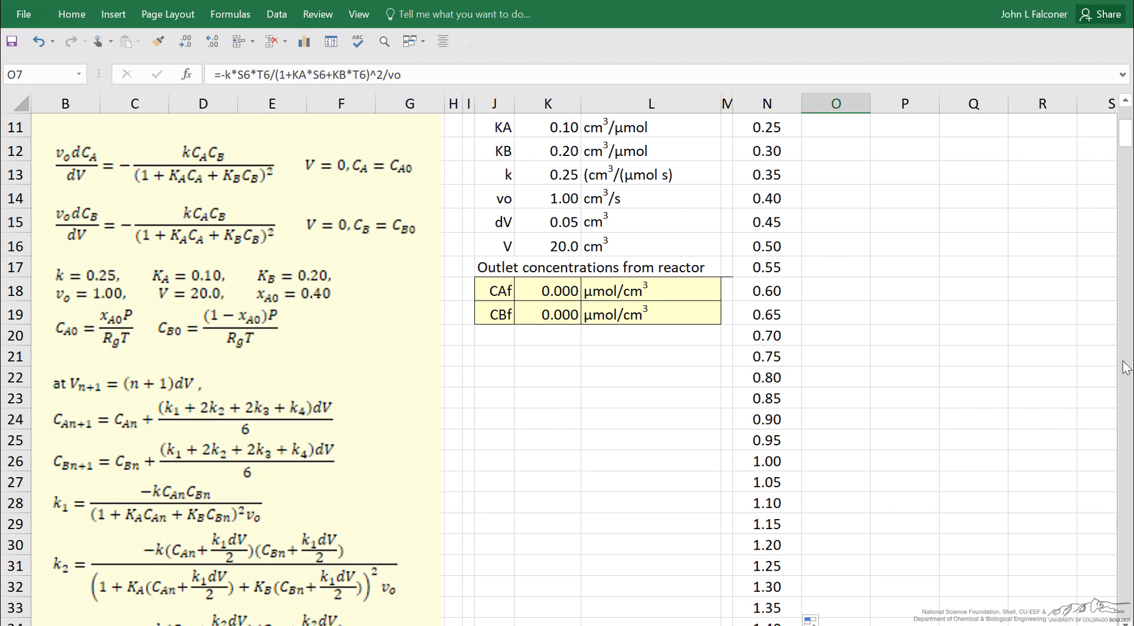
scroll(1124, 151, "up", 4)
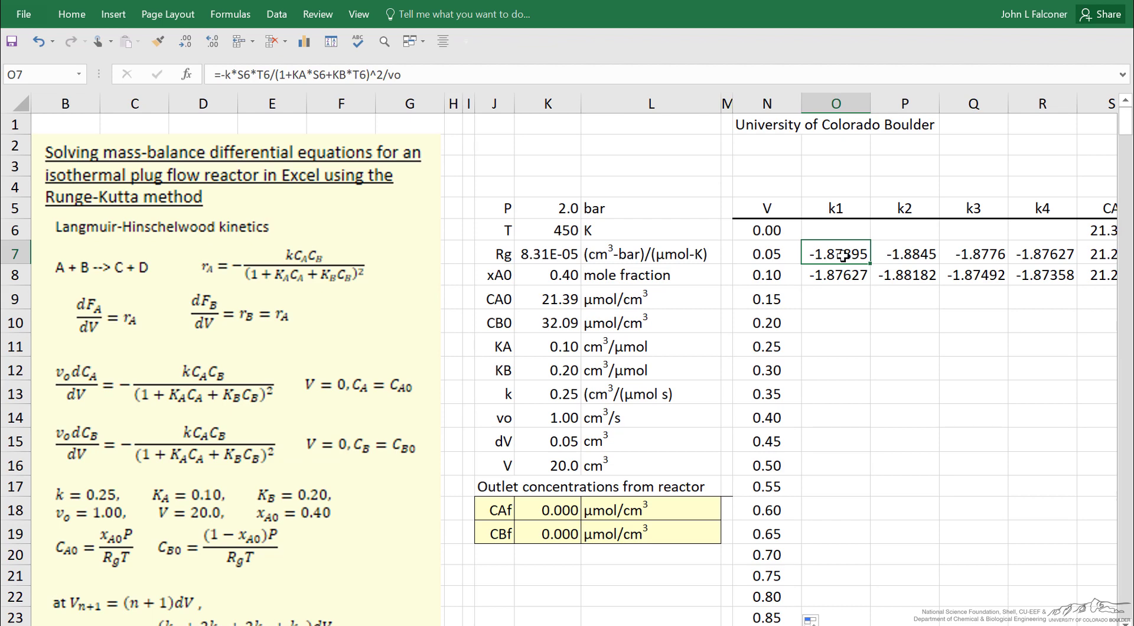
left_click(551, 208)
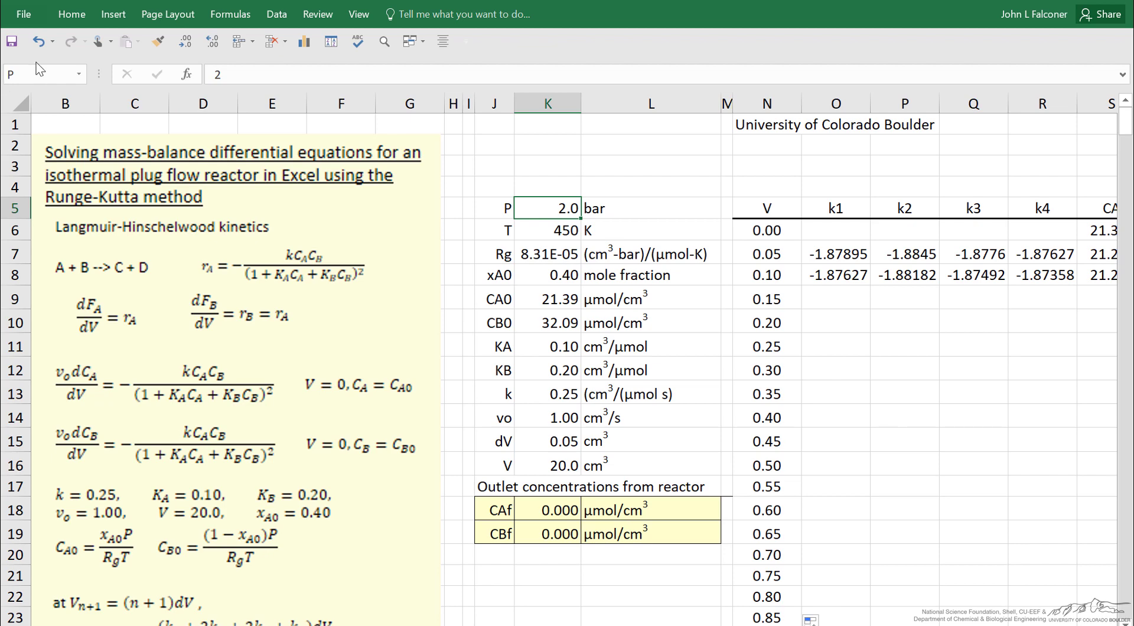
left_click(21, 75)
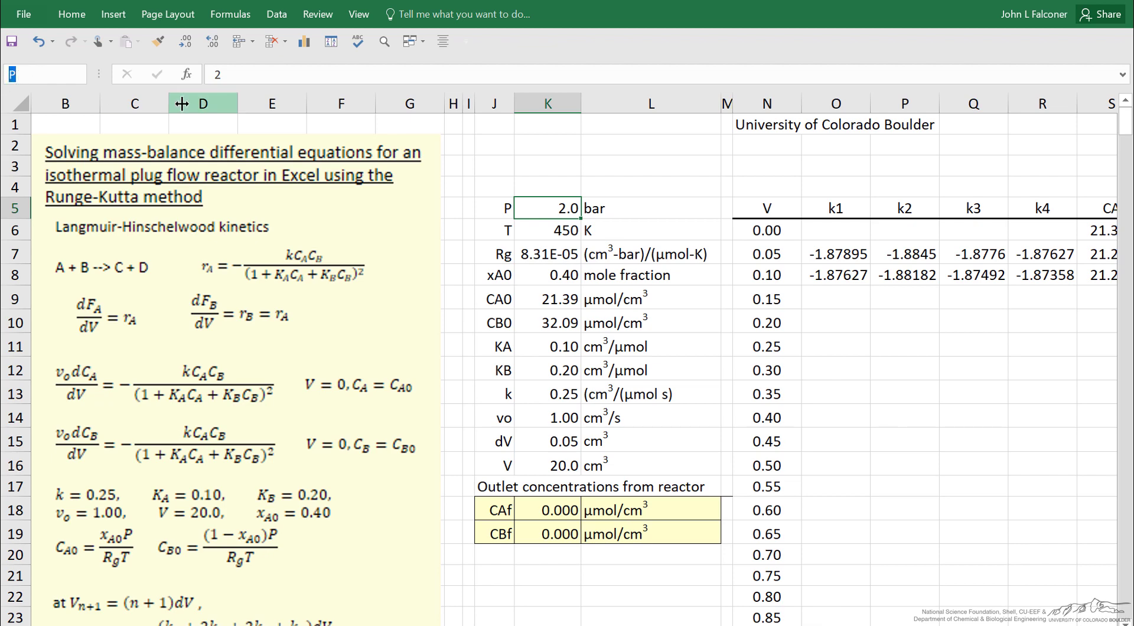
- Bring up name creation for the parameter range J5:K16 using the left-column labels, and dismiss it without applying
left_click(498, 216)
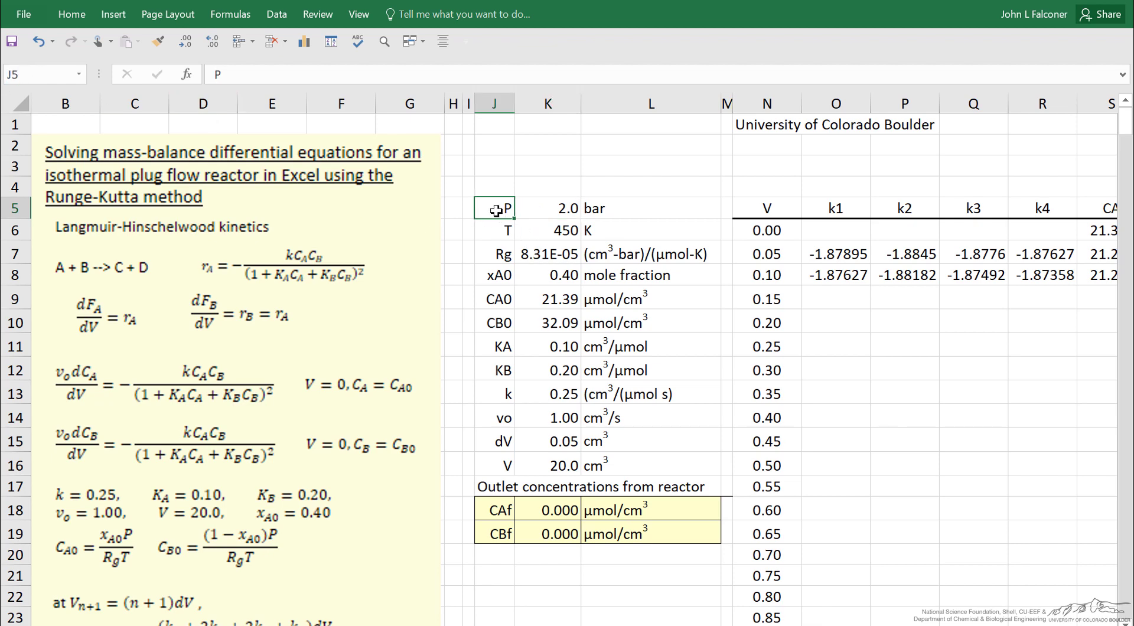
key("shift+Right")
key("ctrl+shift+Down")
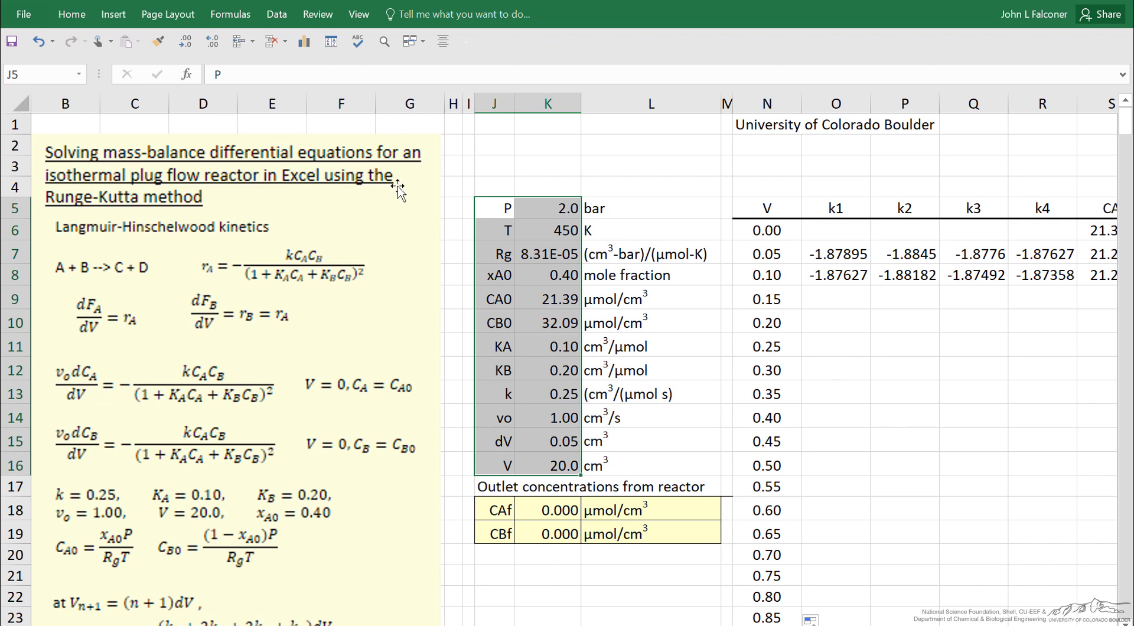
left_click(231, 14)
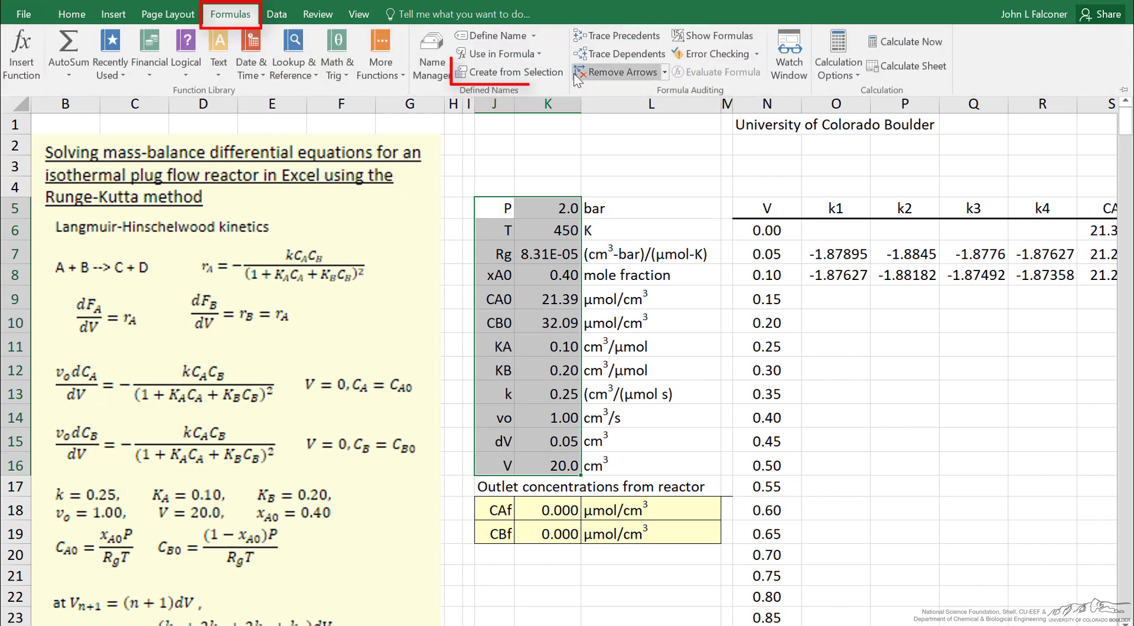
left_click(532, 74)
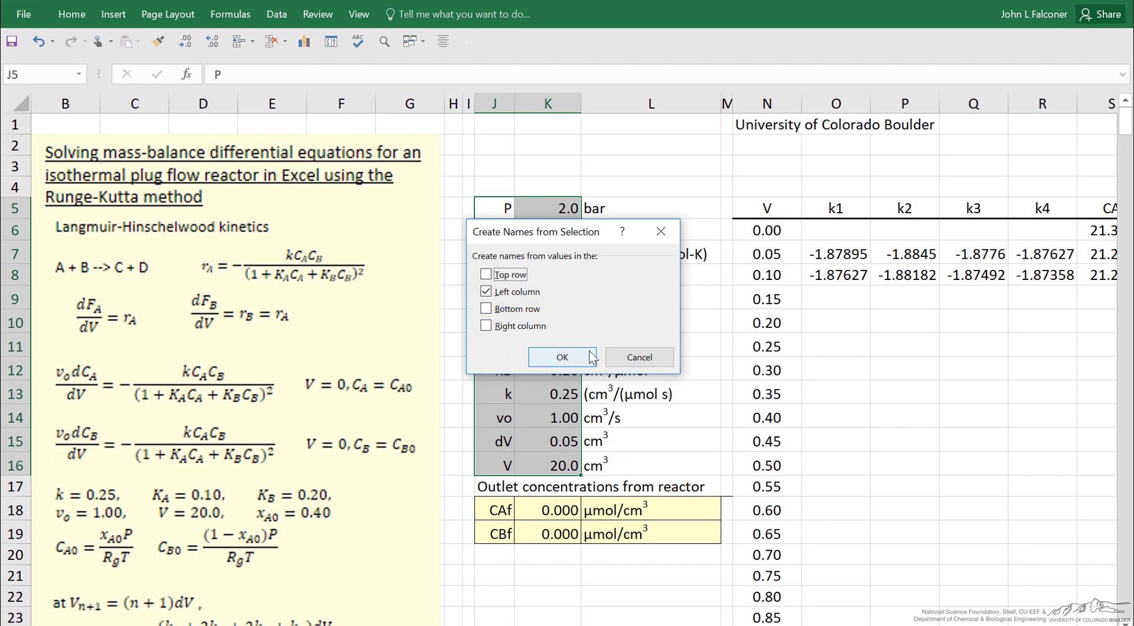
left_click(644, 361)
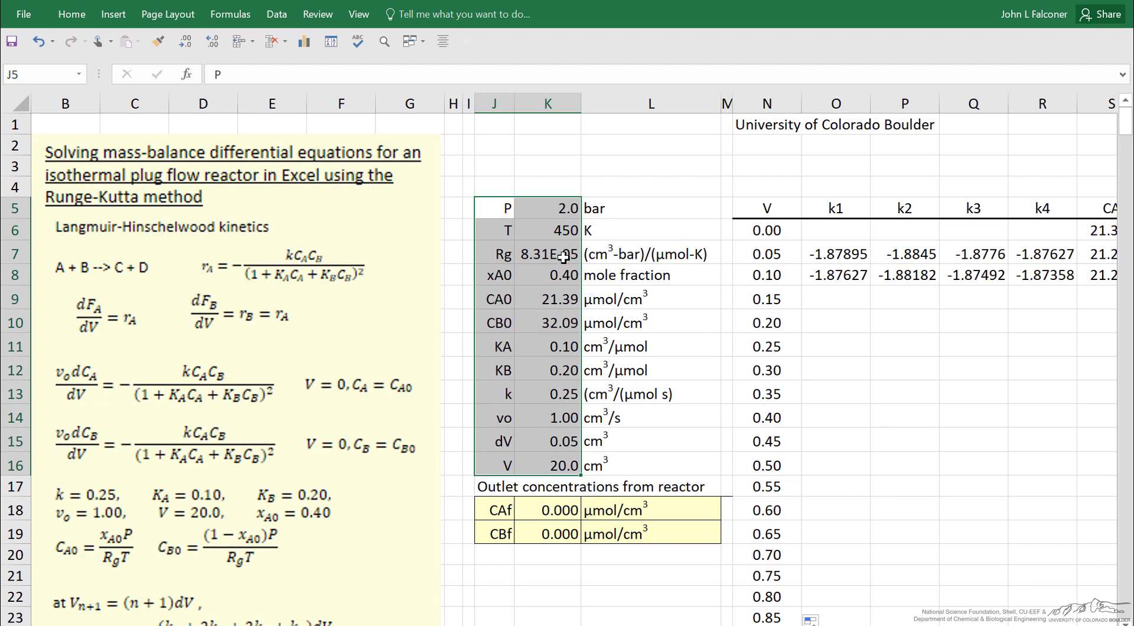
- Inspect the CA0 formula in K9, and trace the named parameters and the S6 and T6 references in the k1 formula in O7
left_click(550, 305)
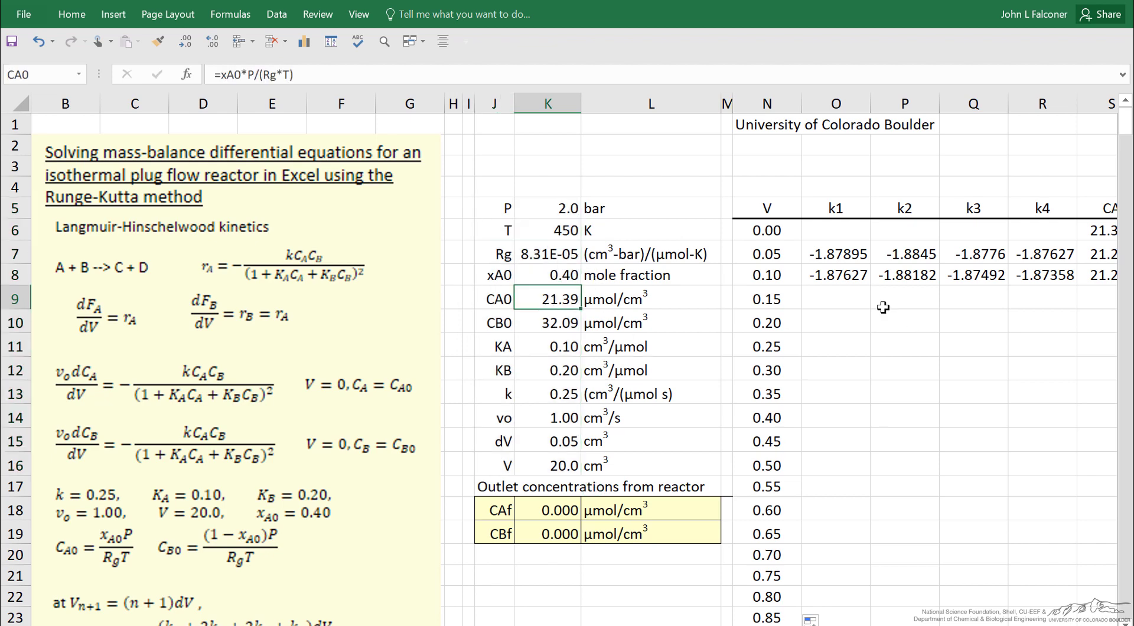
left_click(845, 259)
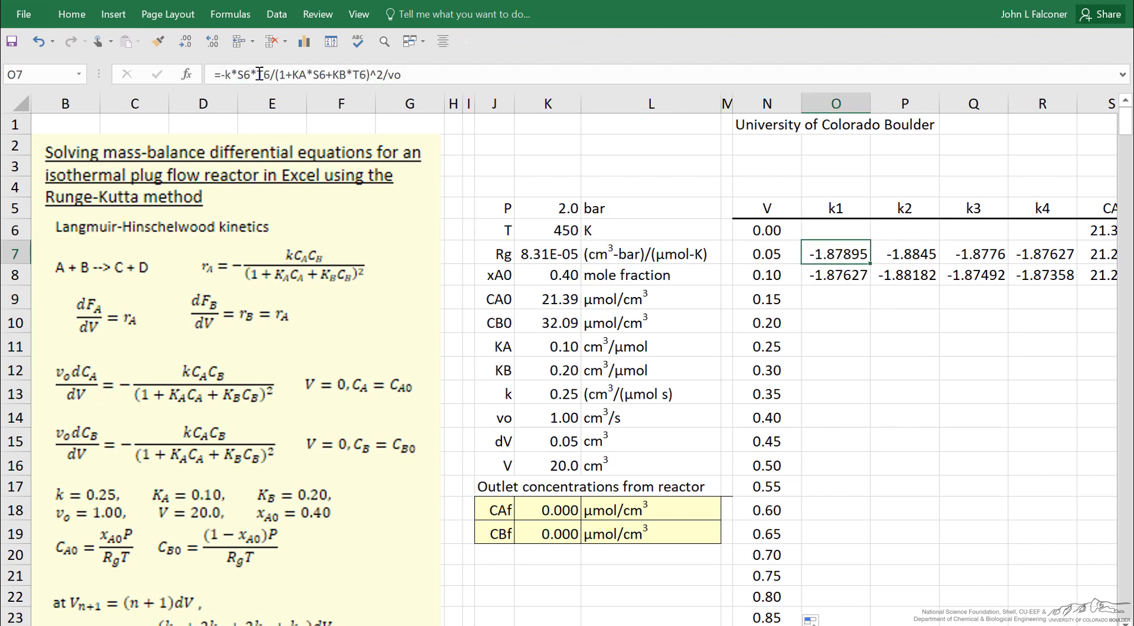
left_click_drag(401, 74, 213, 74)
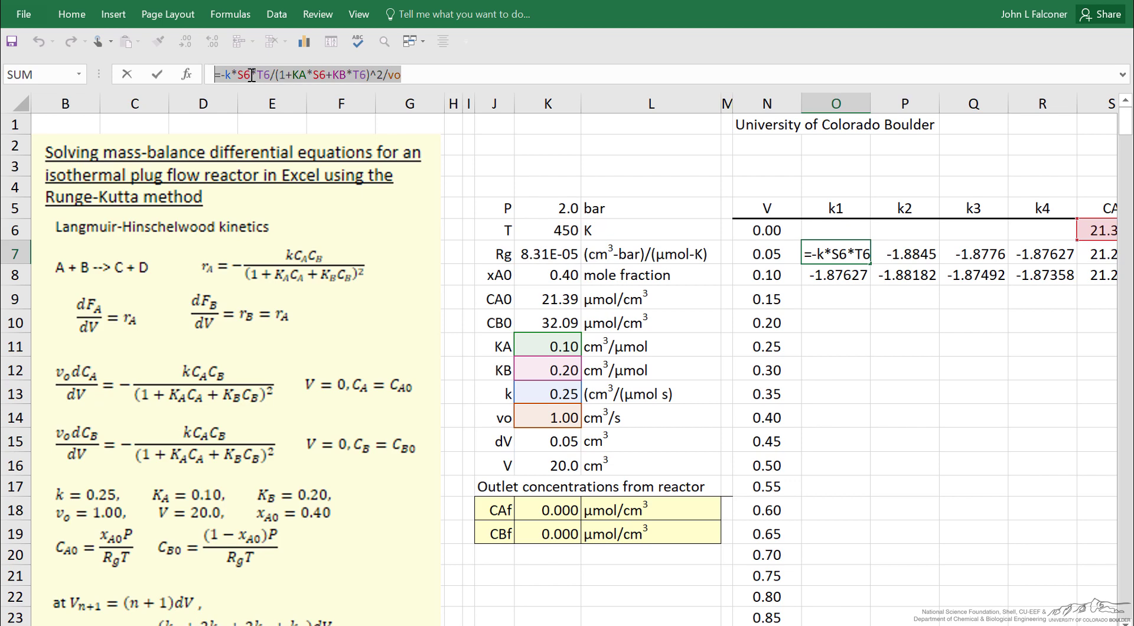
scroll(794, 443, "right", 3)
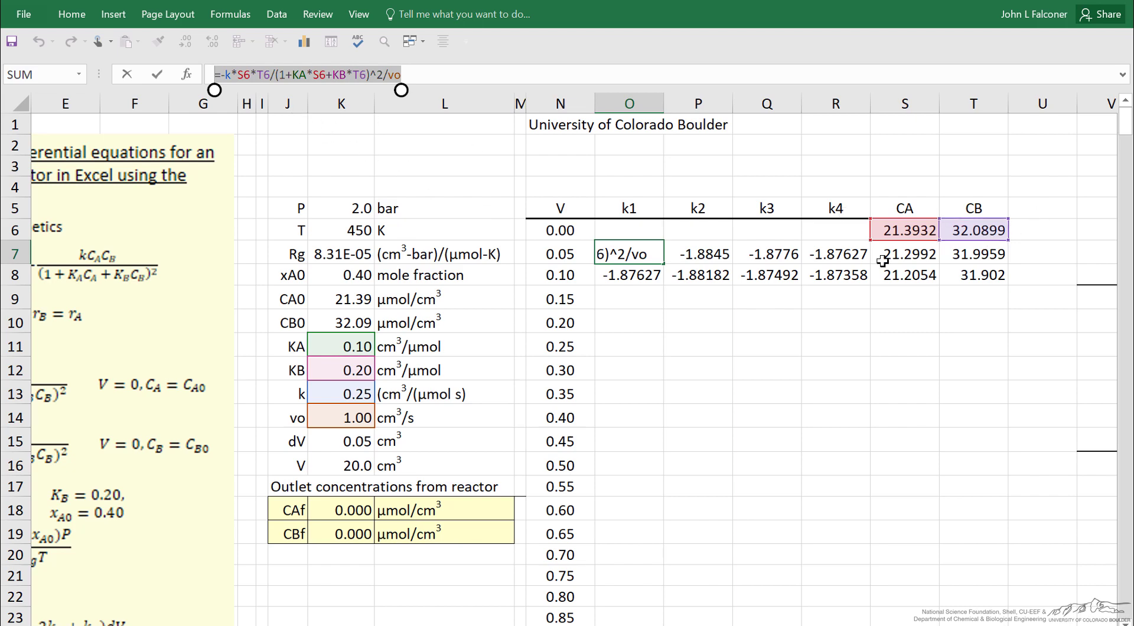
key("Return")
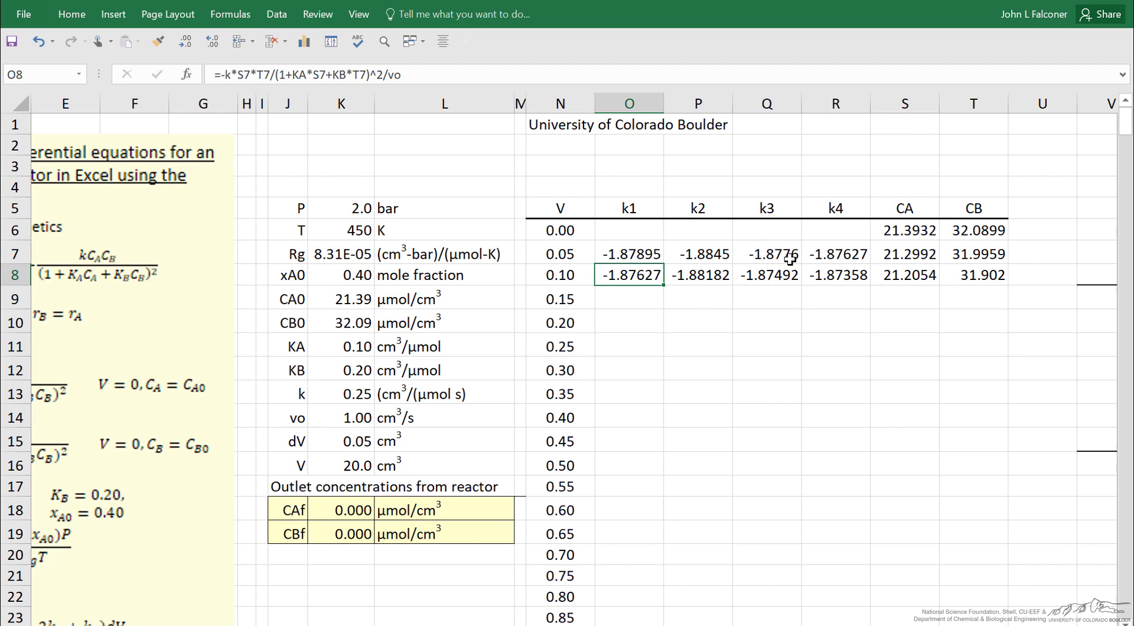
- Inspect the k2, k3 and k4 formulas in P7:R7
left_click(721, 251)
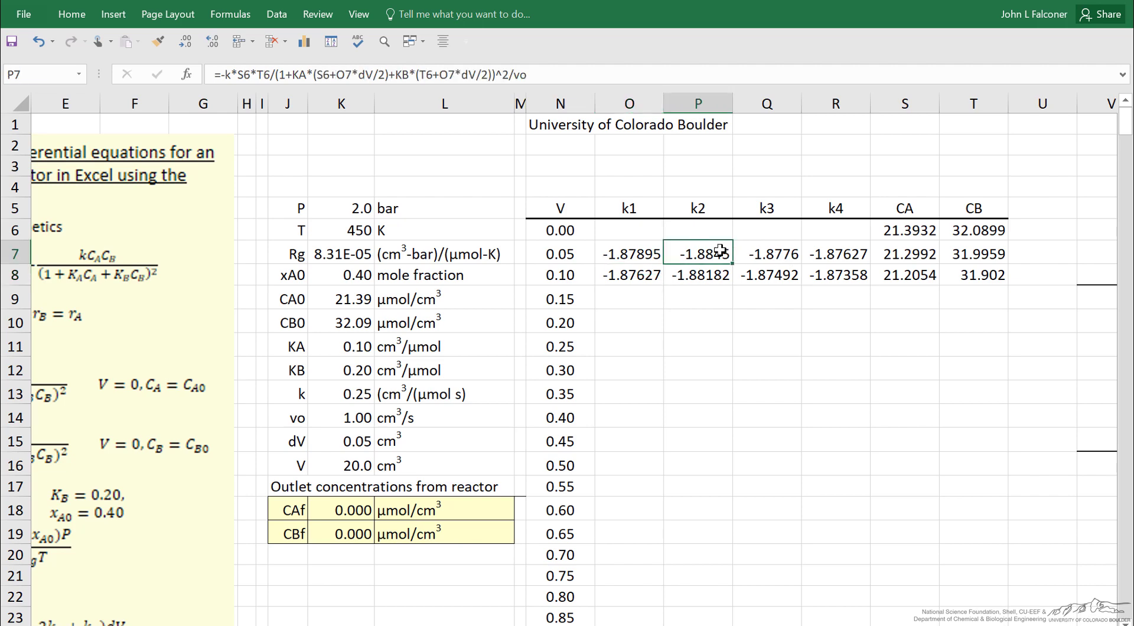
left_click(788, 254)
left_click(841, 254)
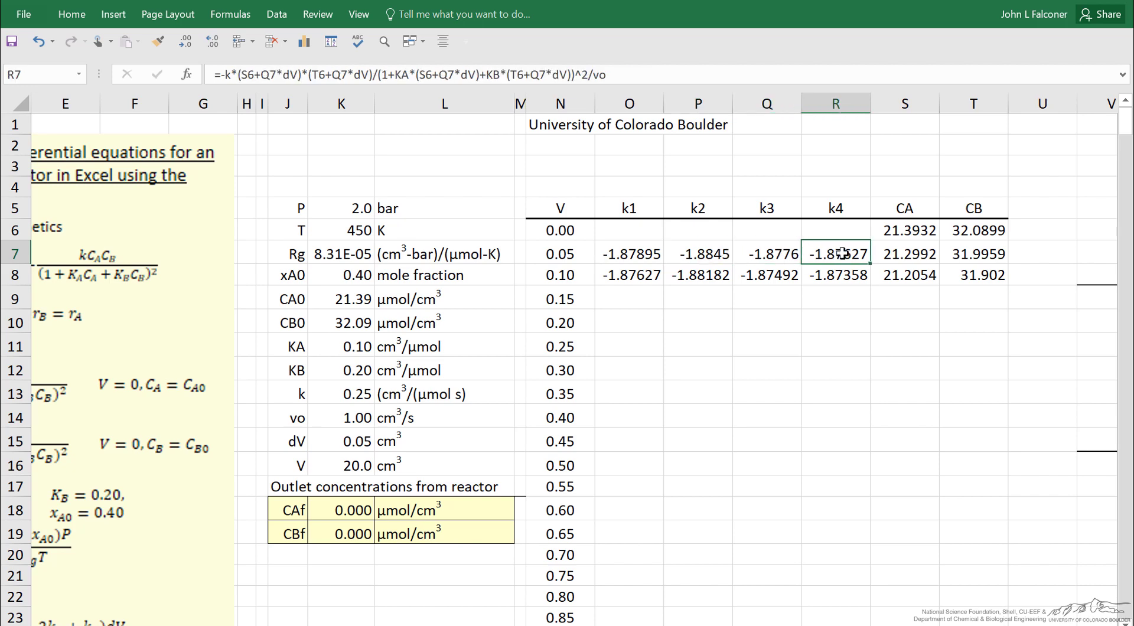
- Compare the CA and CB formulas in S7 and T7 with the Runge-Kutta concentration equations in the notes
left_click(899, 253)
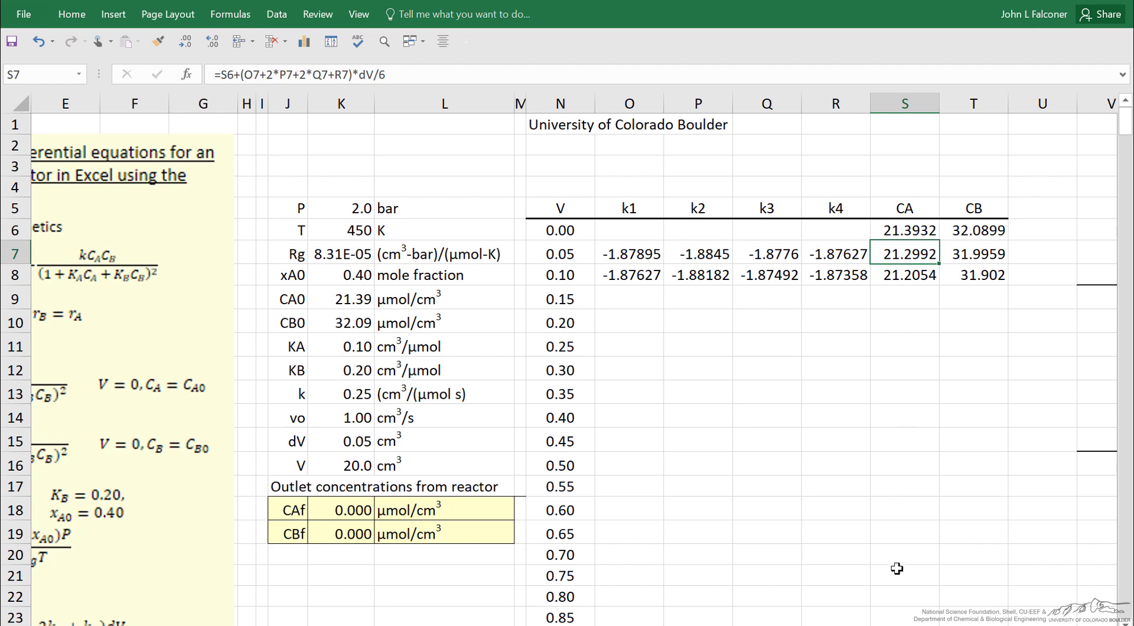
scroll(240, 588, "left", 3)
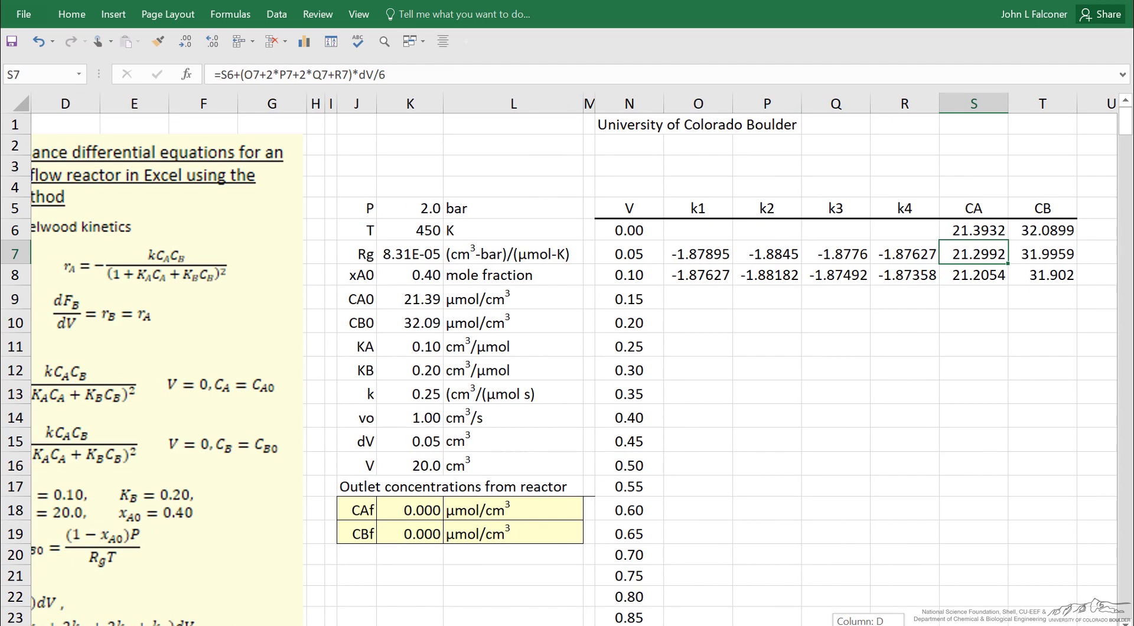
scroll(241, 588, "down", 2)
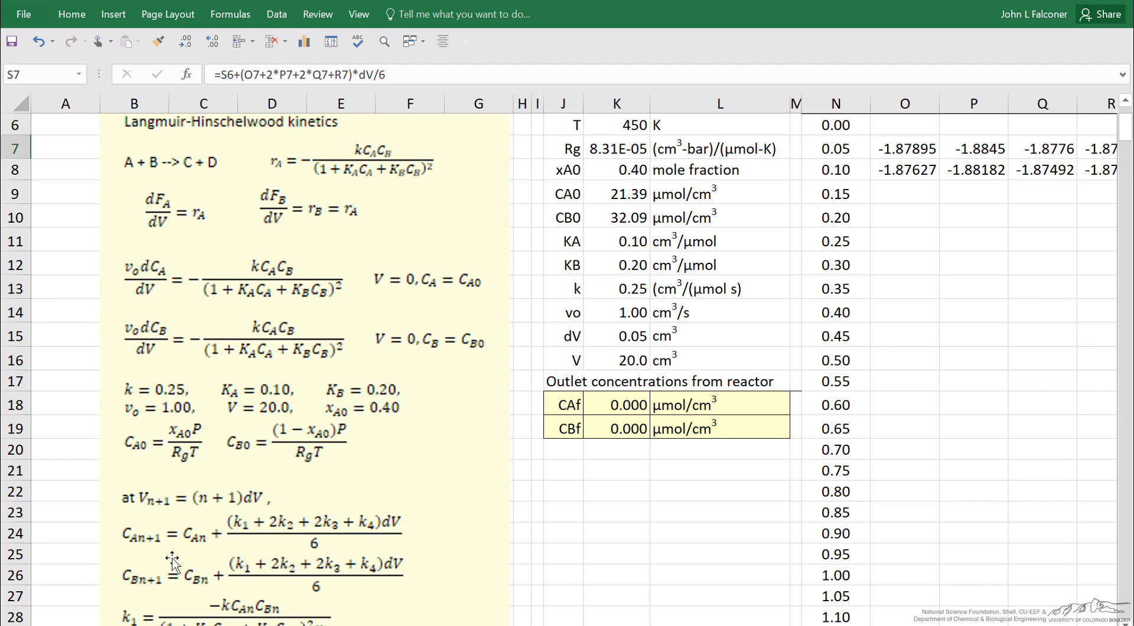
left_click_drag(140, 545, 132, 548)
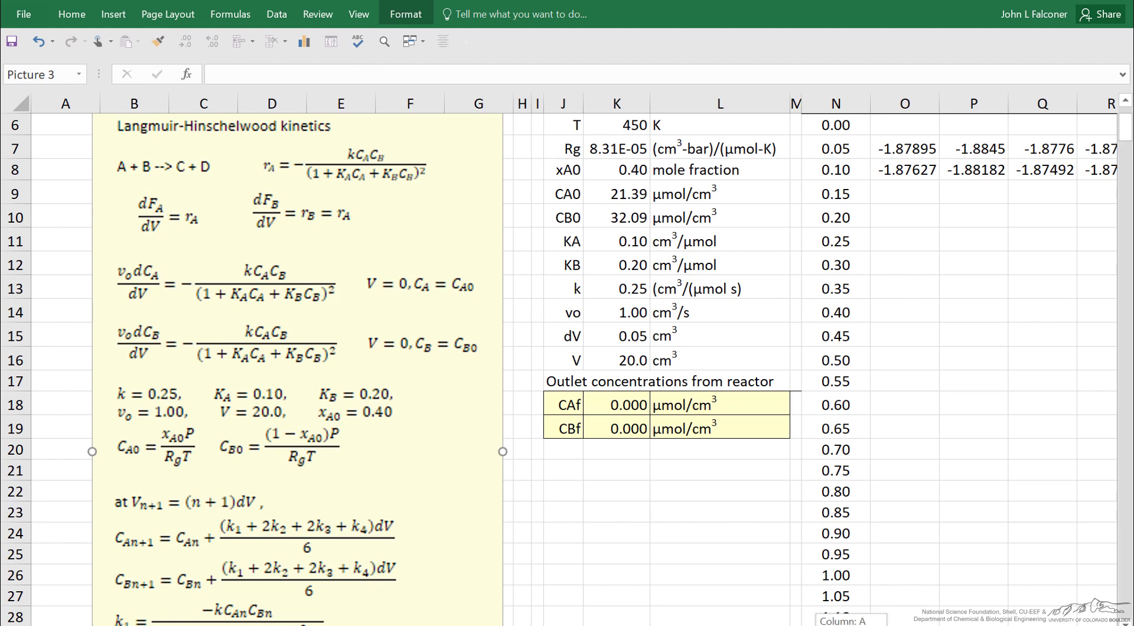
scroll(1028, 442, "right", 3)
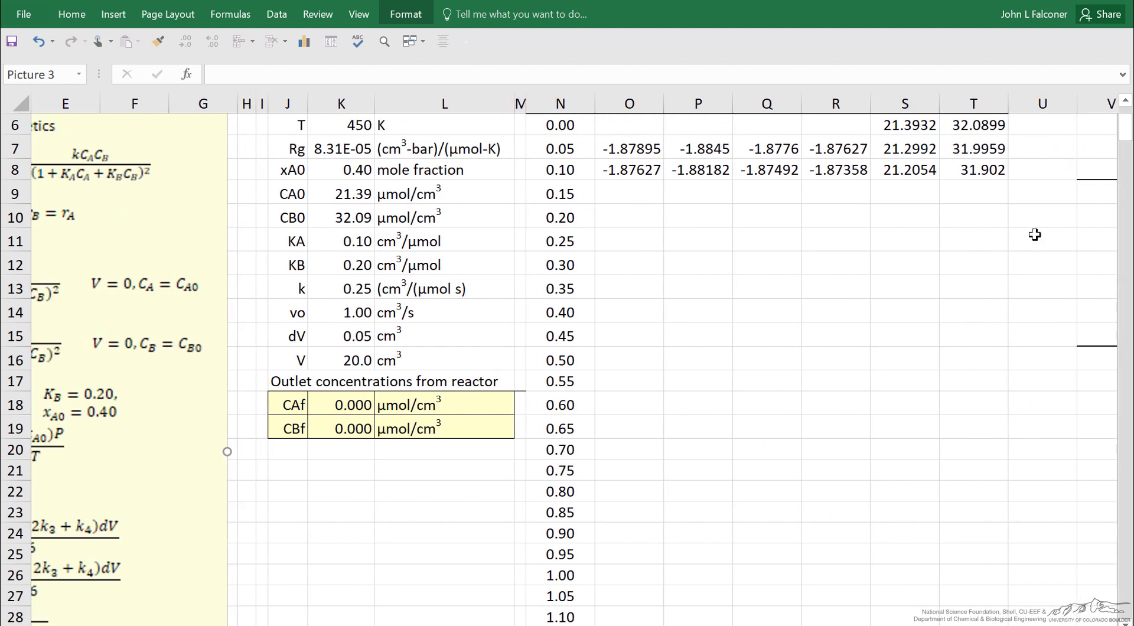
left_click(1128, 105)
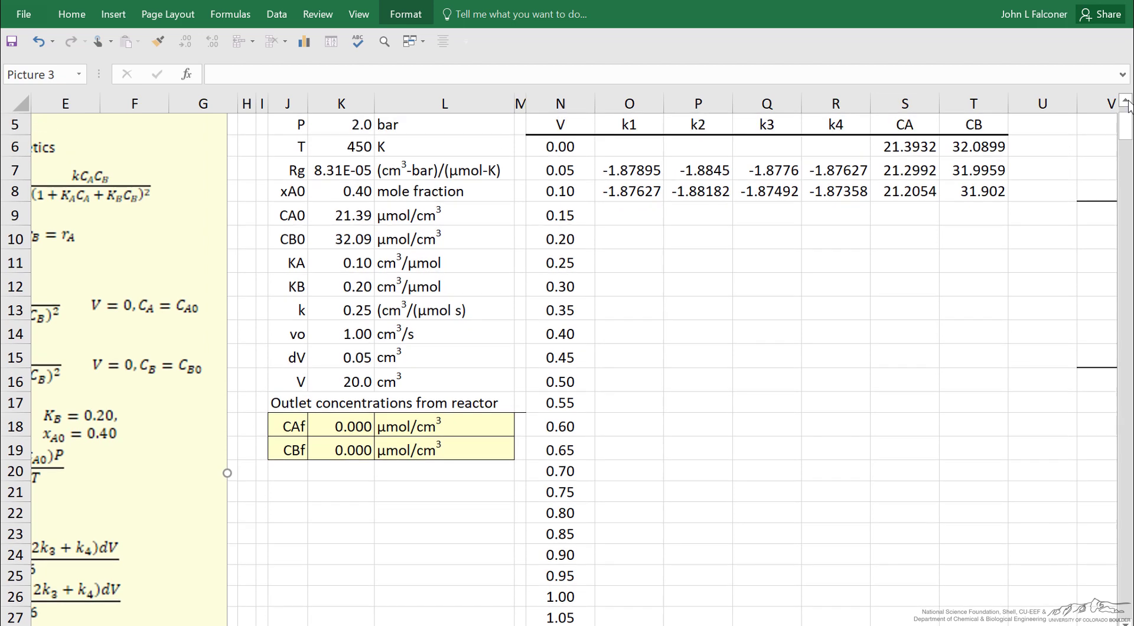
left_click(1127, 104)
left_click(908, 186)
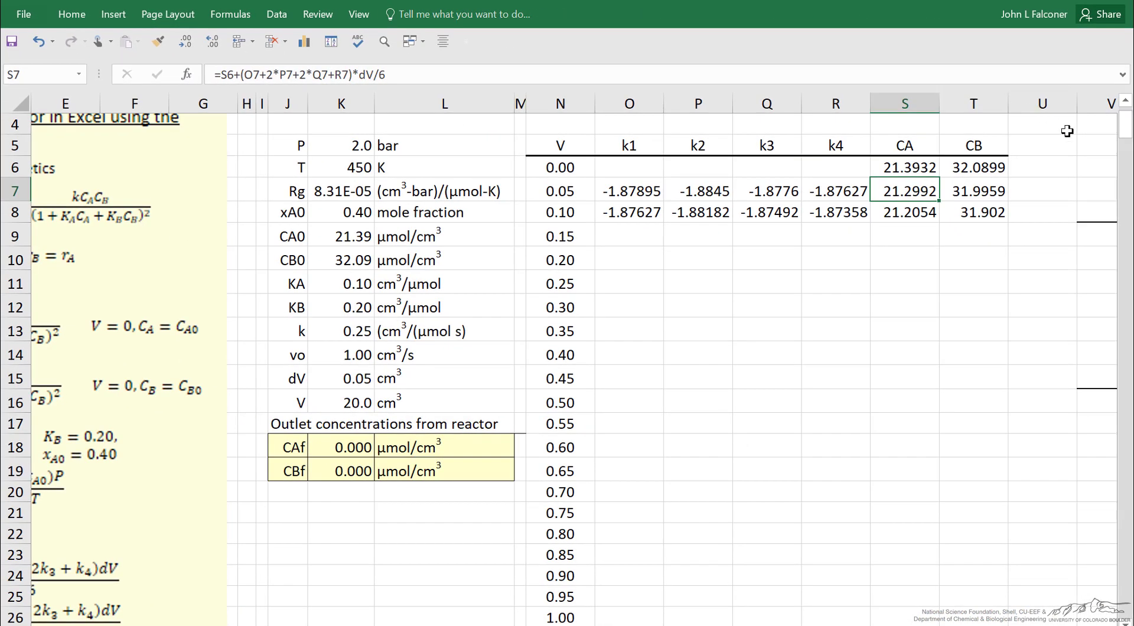
left_click(967, 192)
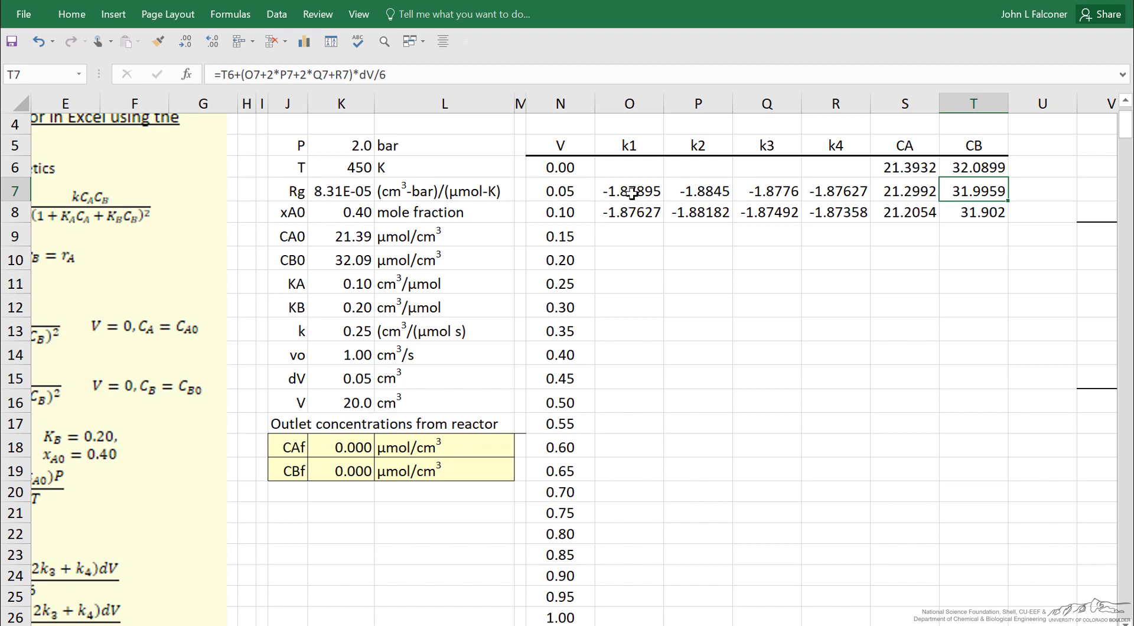
- Fill the k1 to k4, CA and CB formulas in columns O to T down to row 406, and check outlet concentration cells K18:K19
mouse_move(632, 193)
left_mouse_down()
mouse_move(969, 197)
mouse_move(1004, 295)
mouse_move(991, 511)
left_mouse_up()
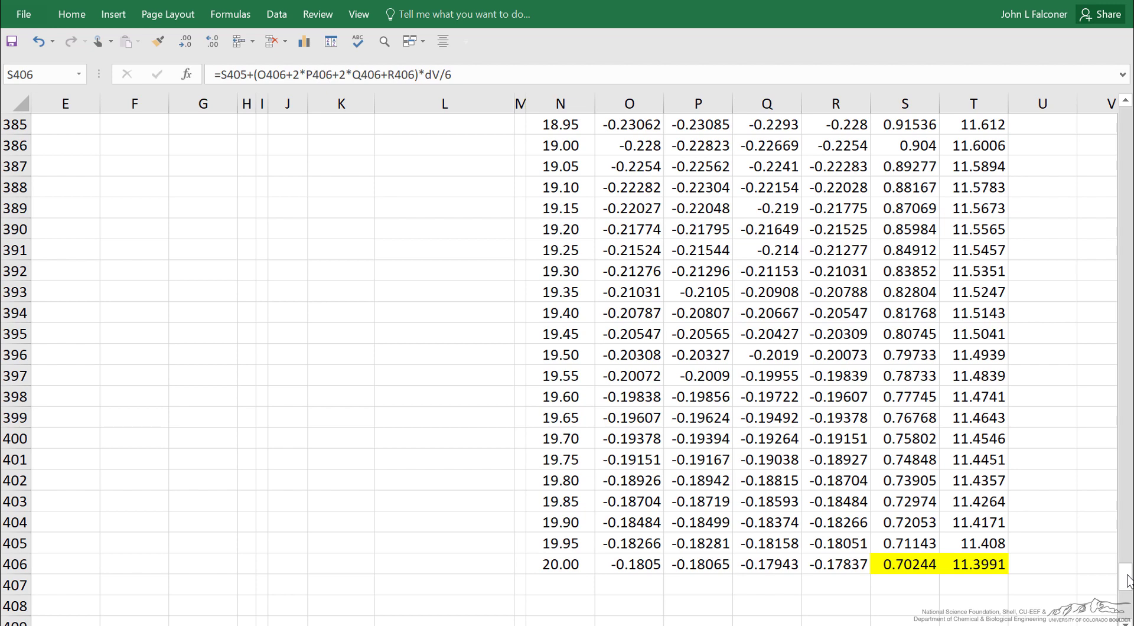
key("ctrl+Up")
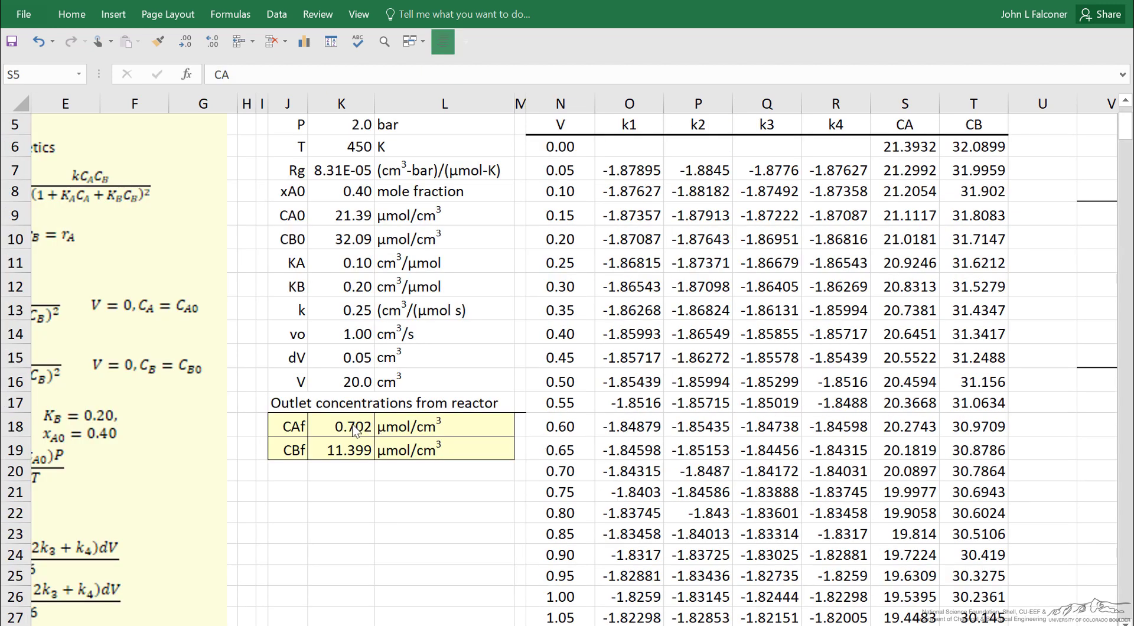
left_click_drag(351, 425, 349, 446)
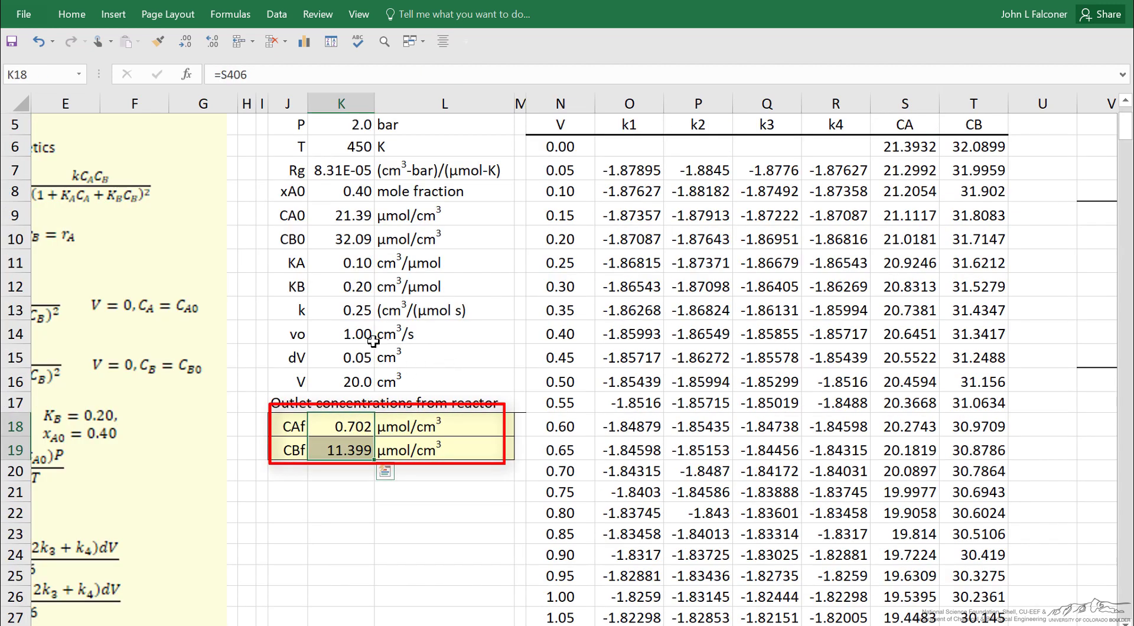
- Set the flow rate vo in K14 to 2 cm³/s to test its effect on the outlet concentrations
left_click(348, 334)
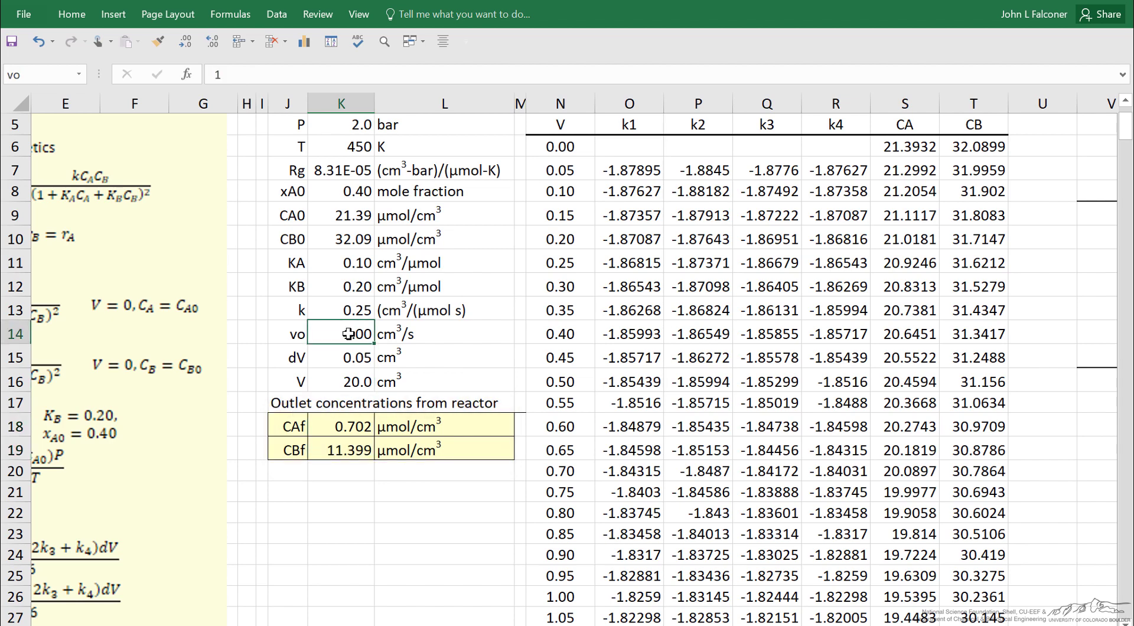
key("F2")
key("BackSpace")
type("2")
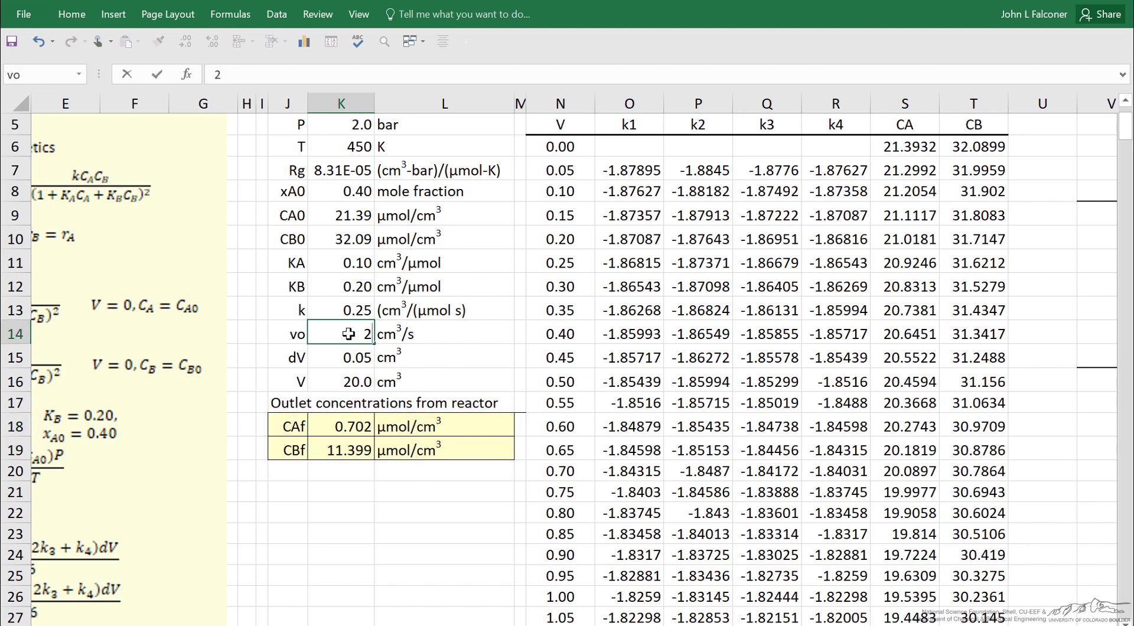
key("Return")
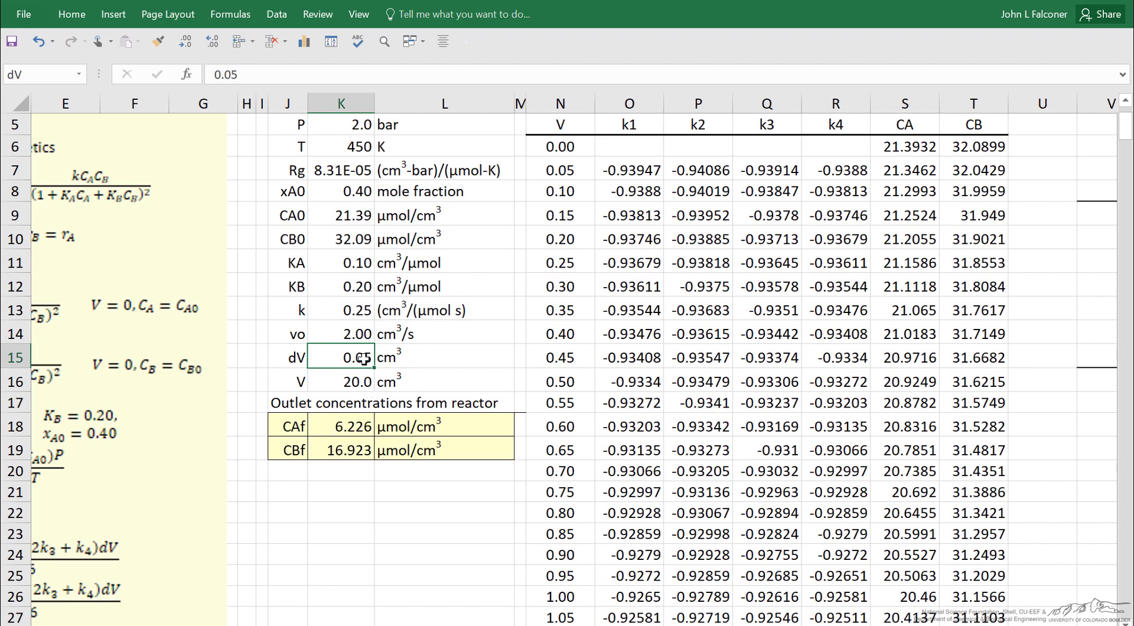
- Set the flow rate vo in K14 back to 1 cm³/s
left_click(362, 335)
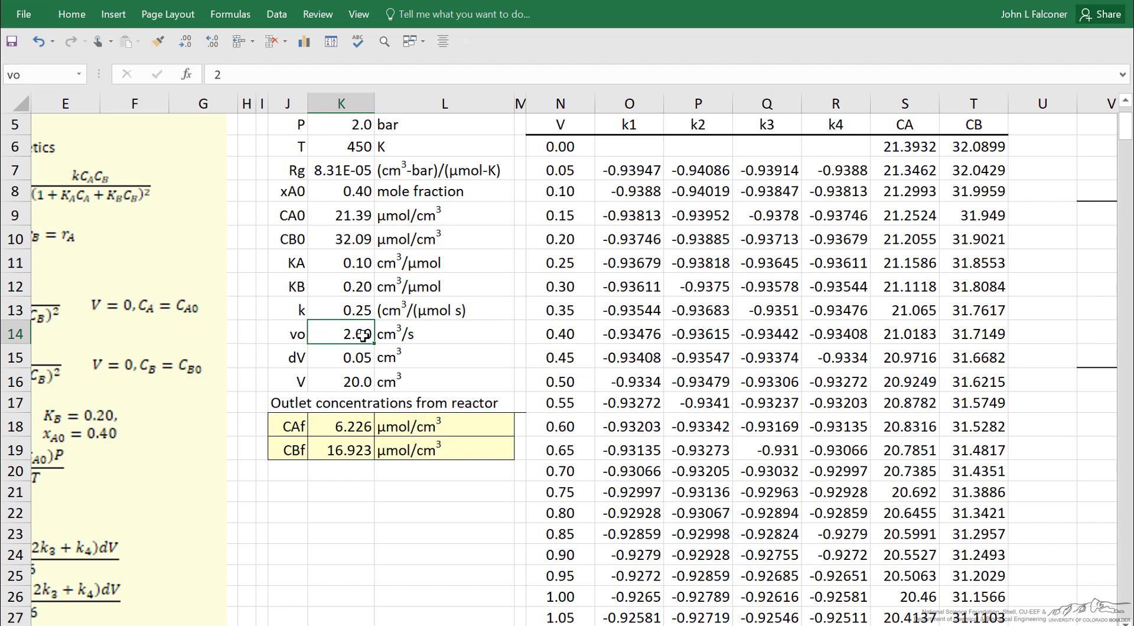
type("1")
key("Return")
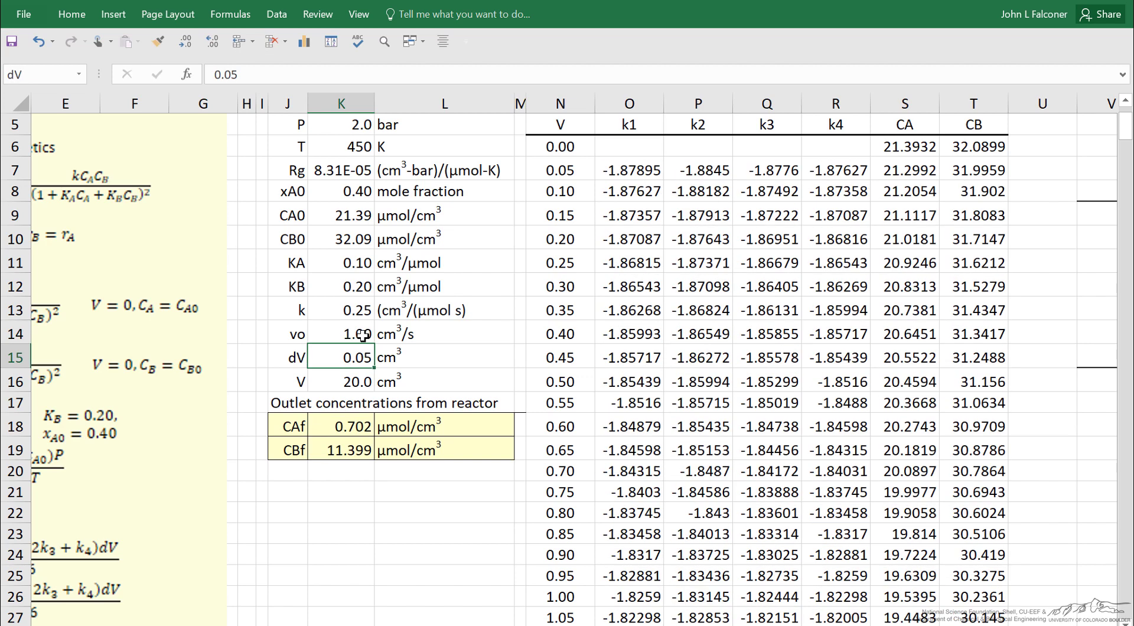